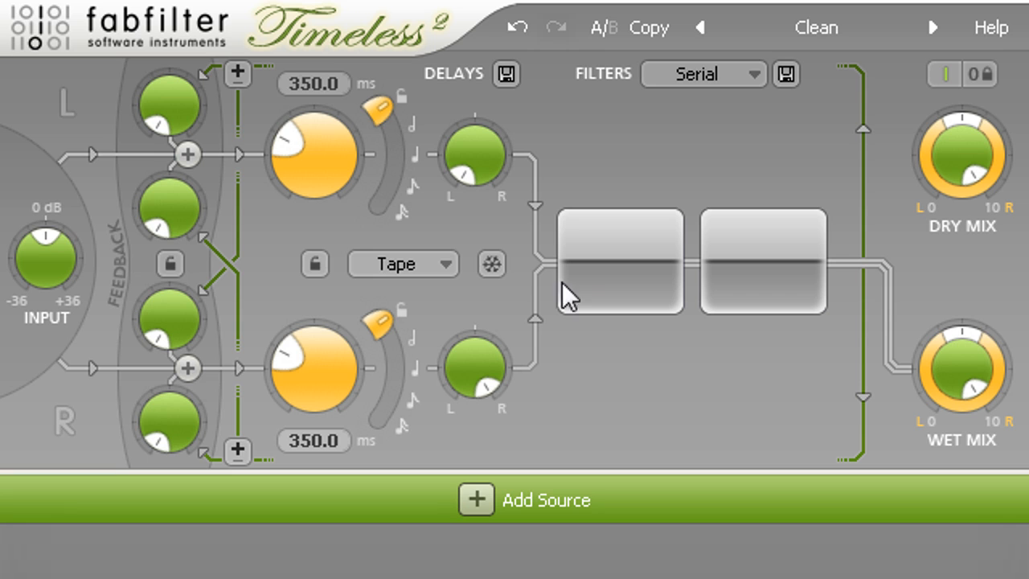
- Sync both delays to quarter notes and set the right delay's offset to 1.500
left_click_drag(385, 114, 394, 160)
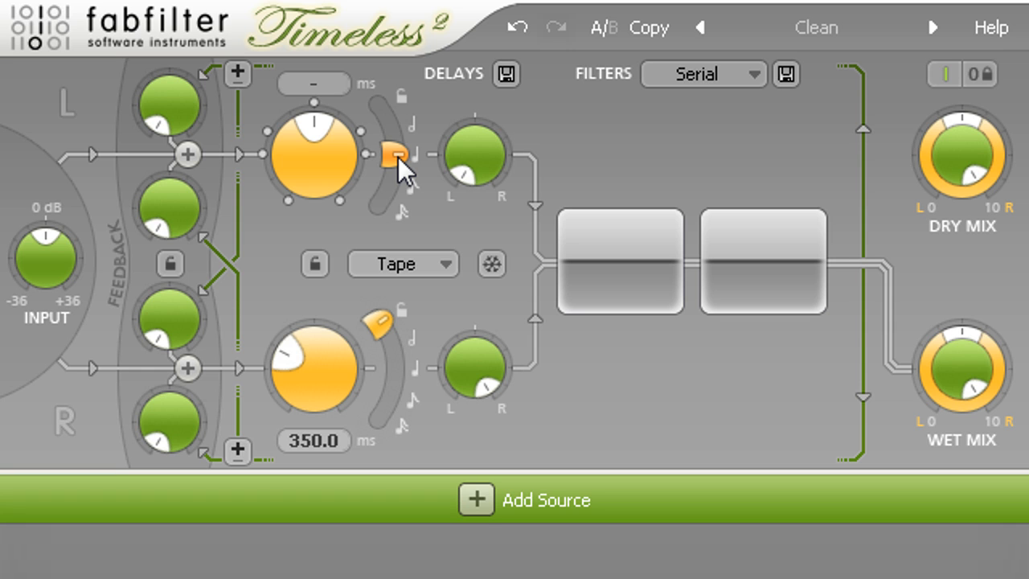
left_click_drag(385, 320, 403, 372)
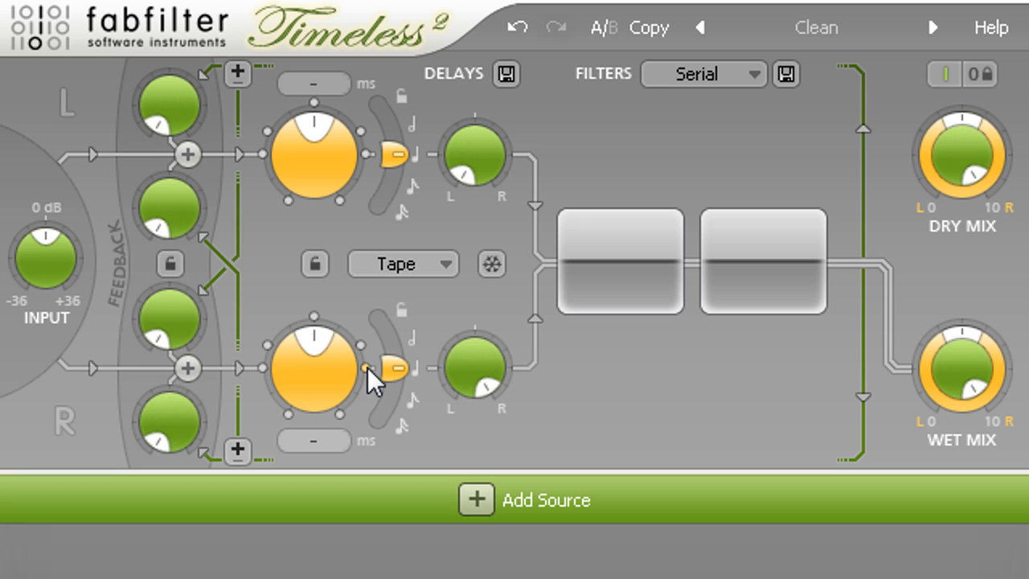
left_click(367, 368)
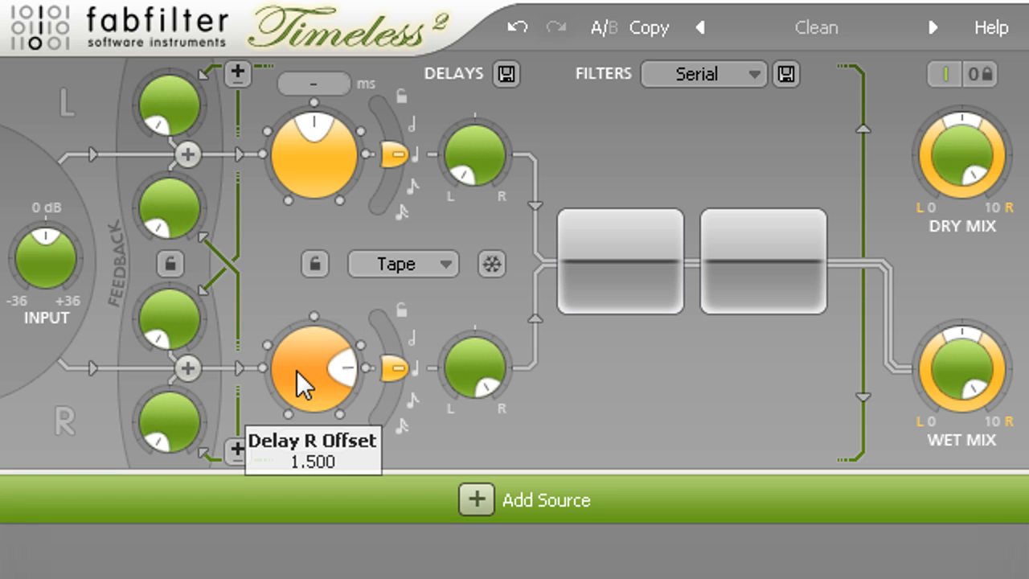
- Link the left and right feedback controls and raise the cross feedback, keeping the direct feedback at its minimum
left_click(172, 264)
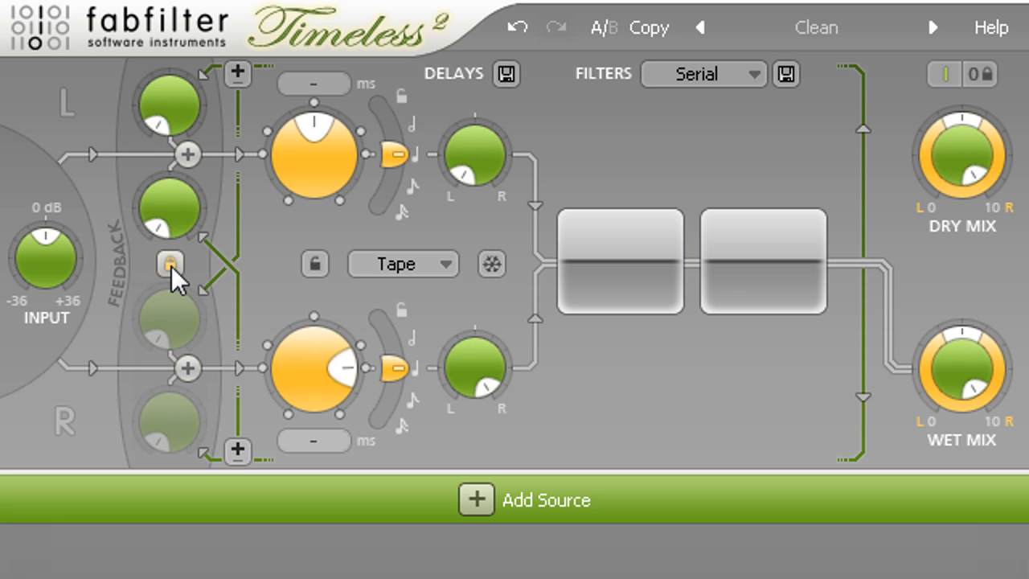
left_click_drag(174, 108, 174, 54)
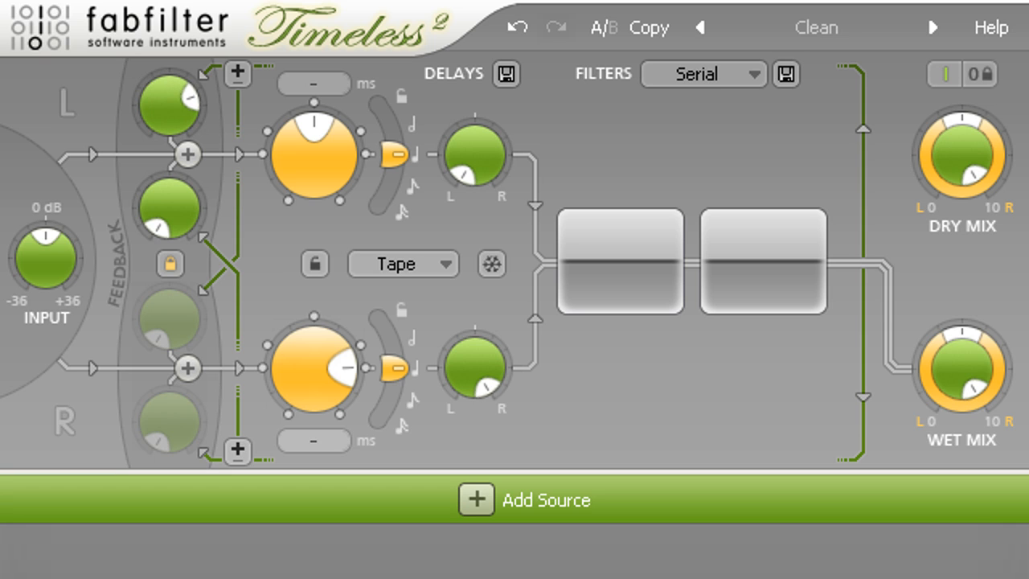
mouse_move(165, 96)
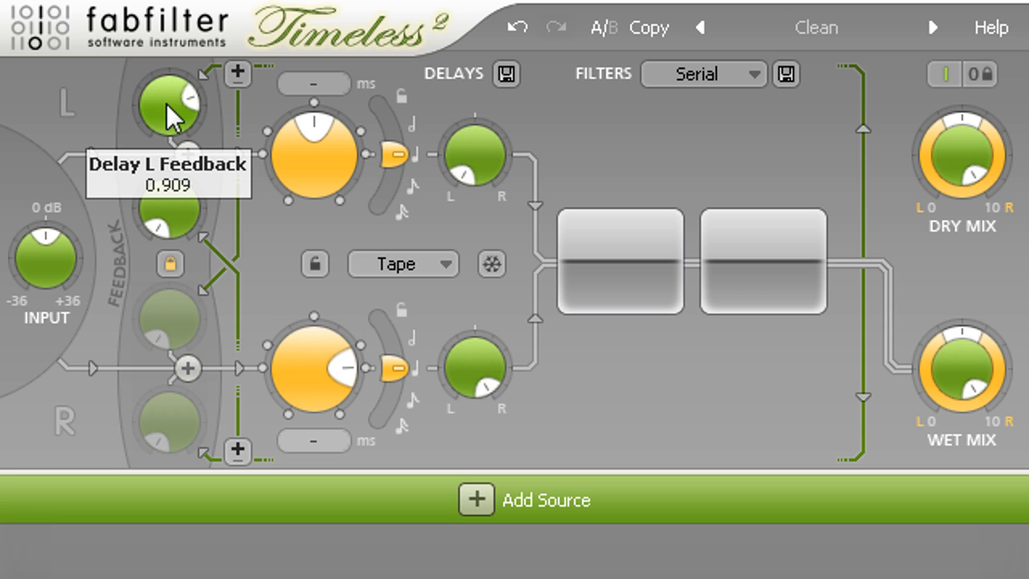
left_click_drag(167, 104, 168, 297)
left_click_drag(179, 206, 180, 149)
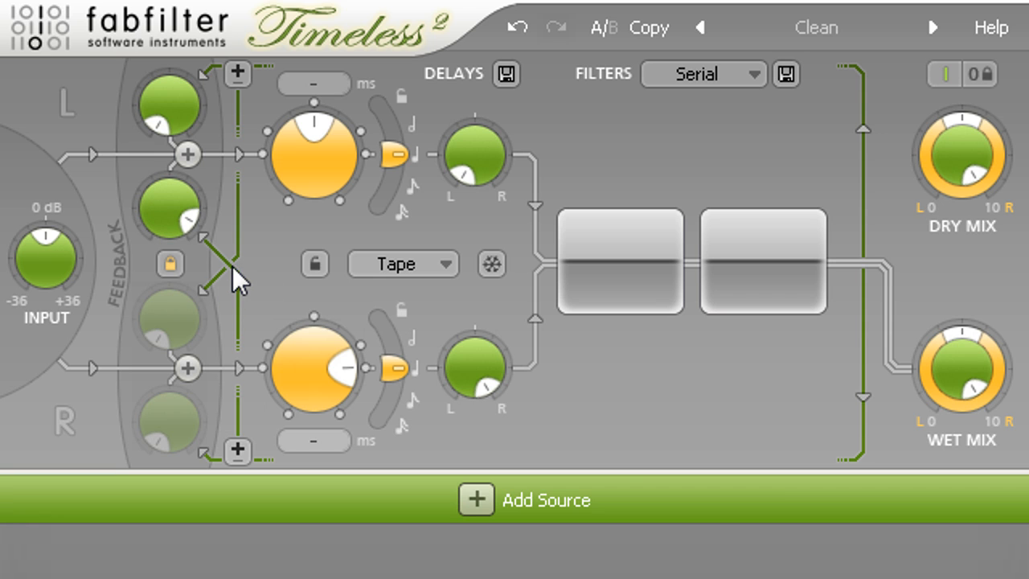
left_click_drag(165, 218, 161, 230)
- Turn the first filter into a low-pass that cuts only the highest frequencies
left_click_drag(579, 281, 499, 306)
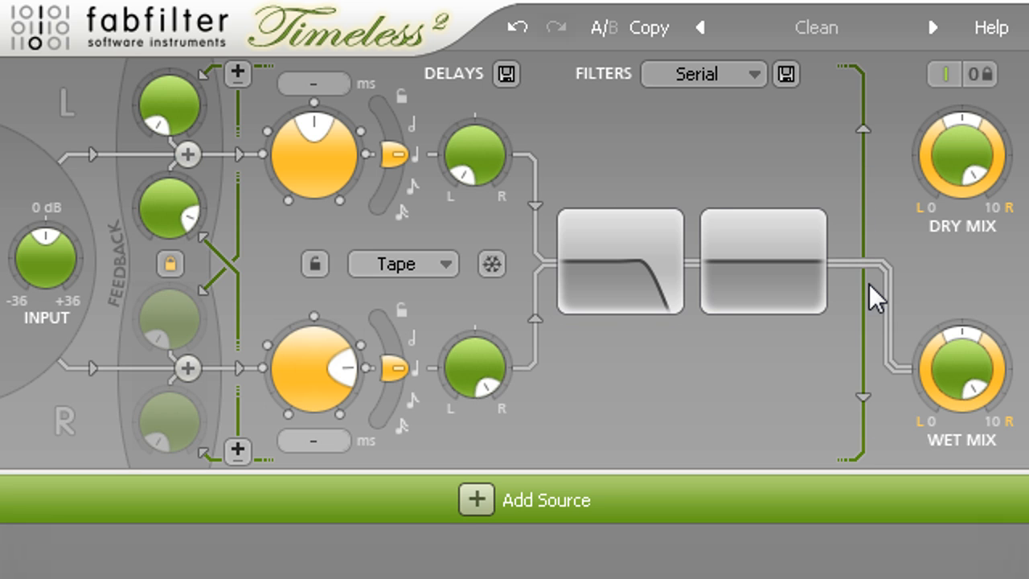
left_click_drag(634, 272, 625, 334)
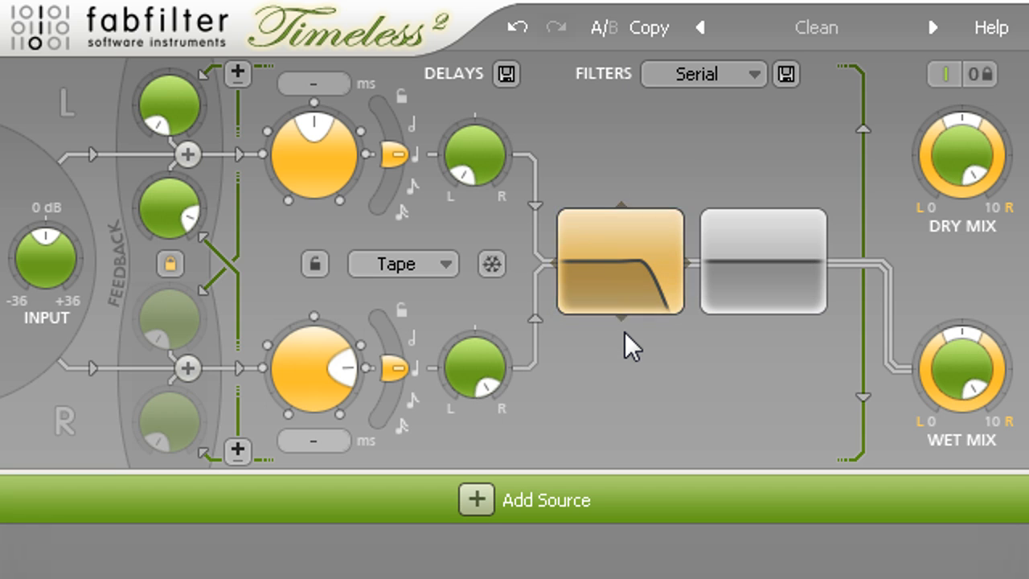
left_click_drag(936, 398, 959, 531)
left_click_drag(961, 372, 957, 160)
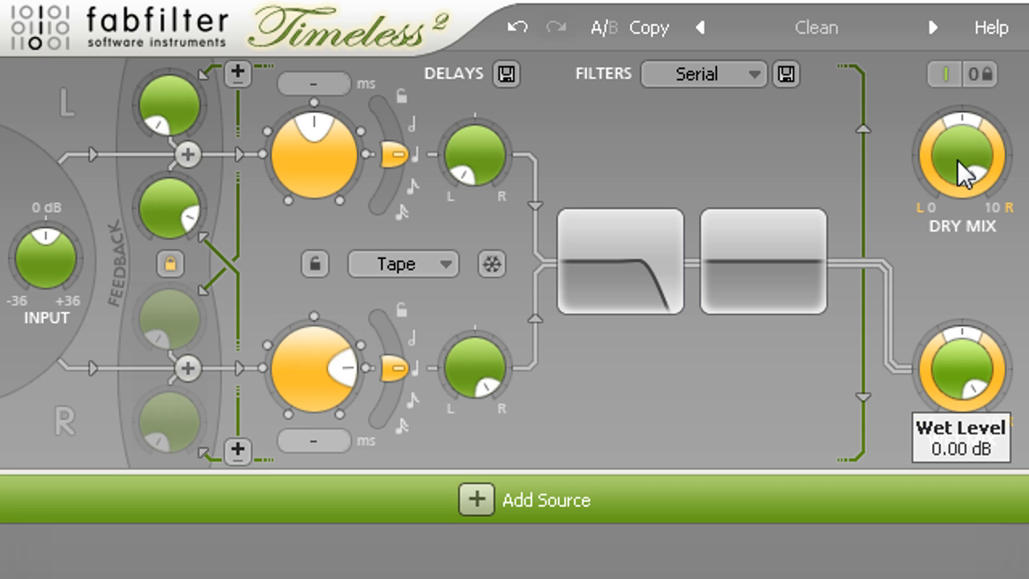
mouse_move(946, 335)
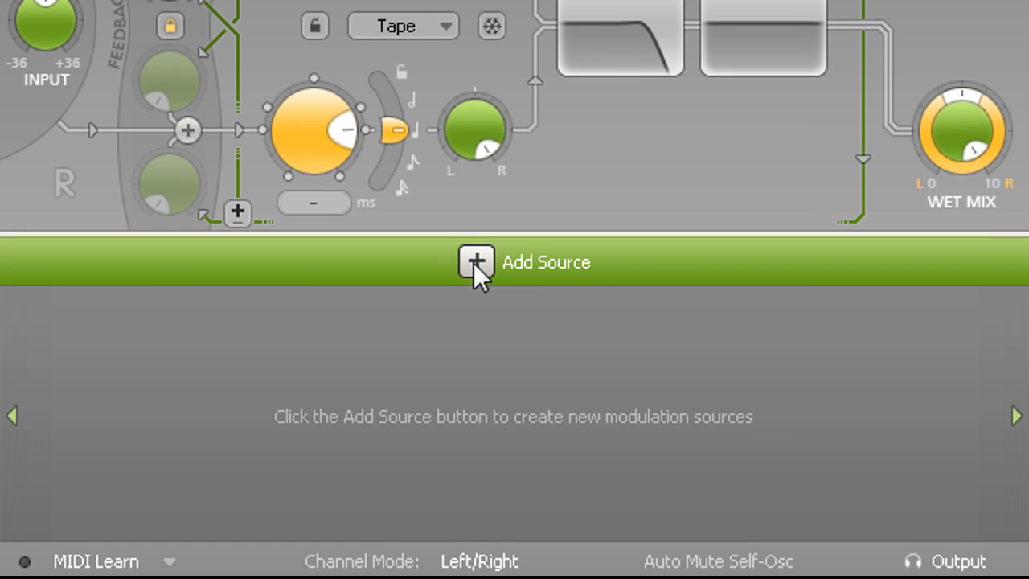
- Add a new Envelope Generator and connect it to the Wet Level at full depth with inverted modulation
left_click(477, 500)
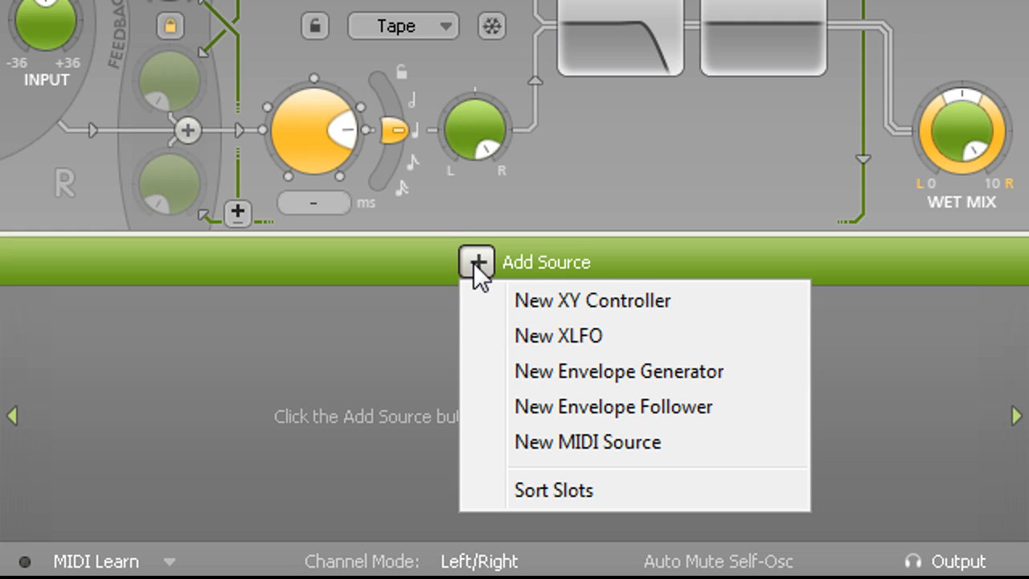
left_click(752, 372)
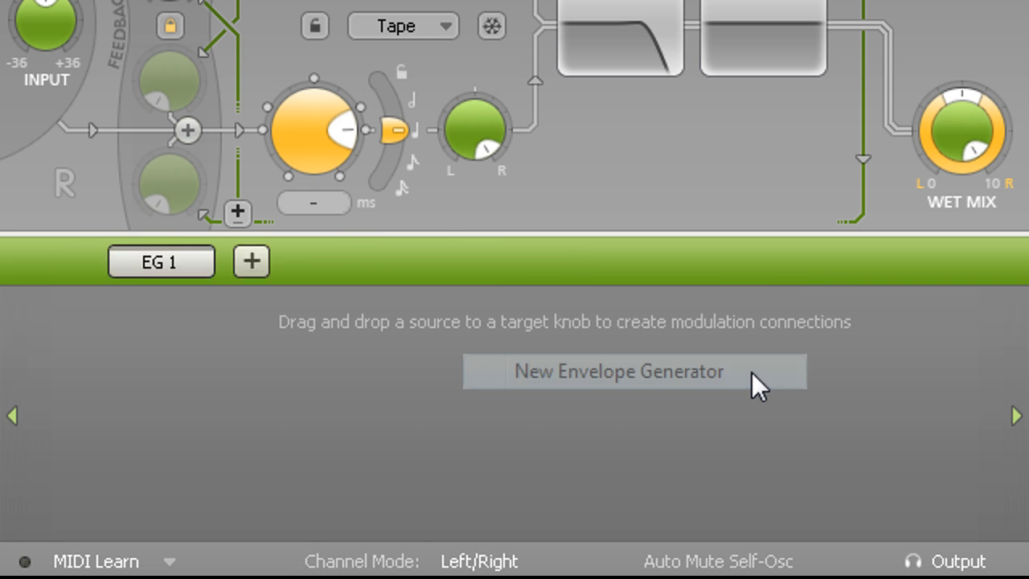
left_click_drag(65, 380, 971, 141)
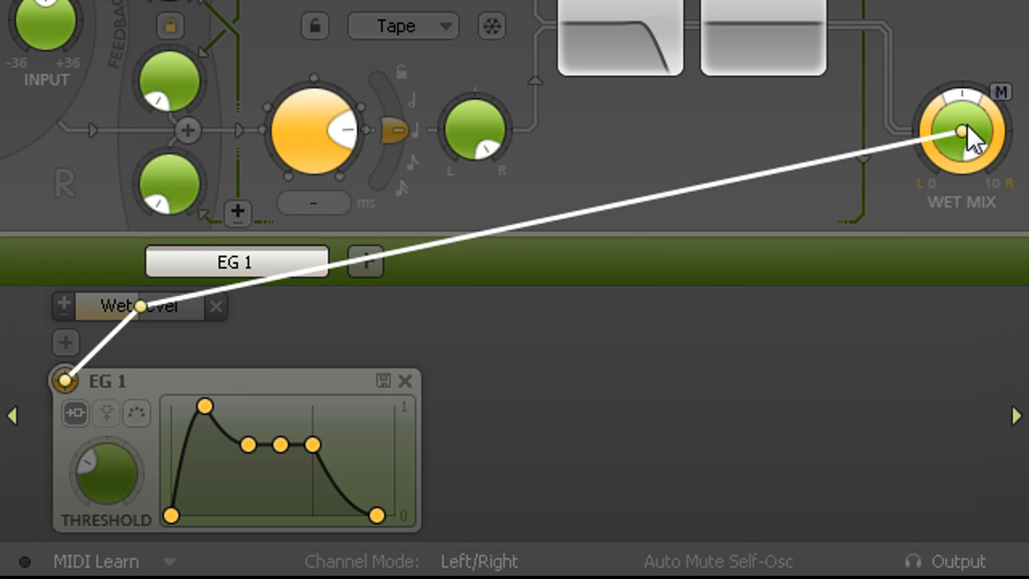
left_click_drag(143, 306, 370, 303)
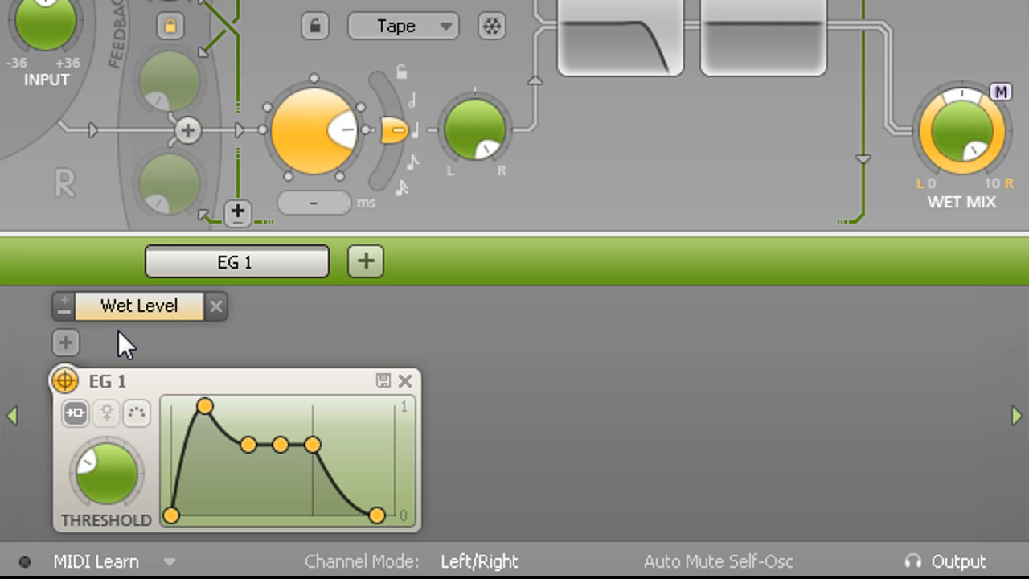
- Have EG 1 trigger from the audio input and lower its threshold slightly
left_click(136, 416)
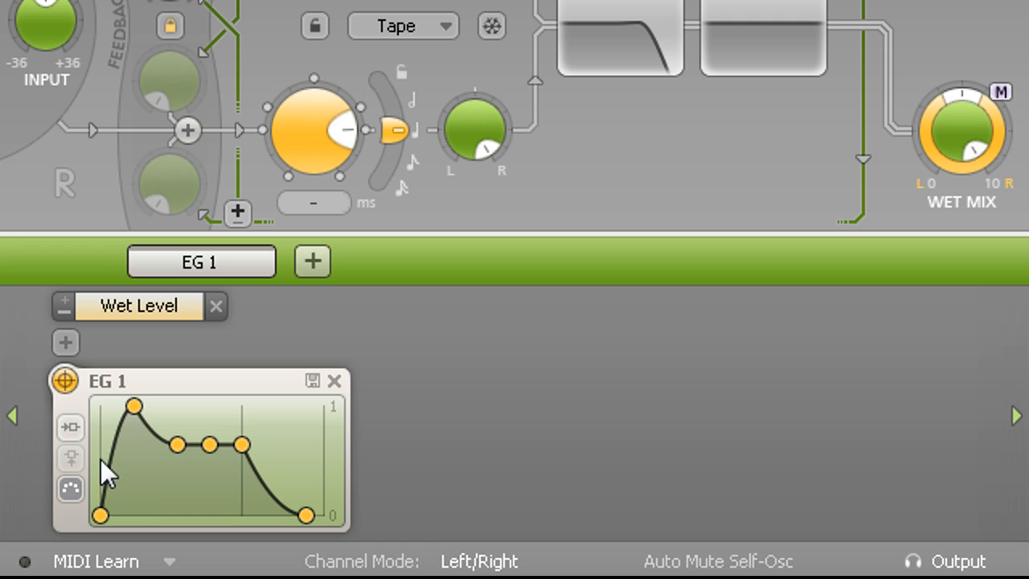
left_click(70, 427)
left_click_drag(105, 476, 110, 577)
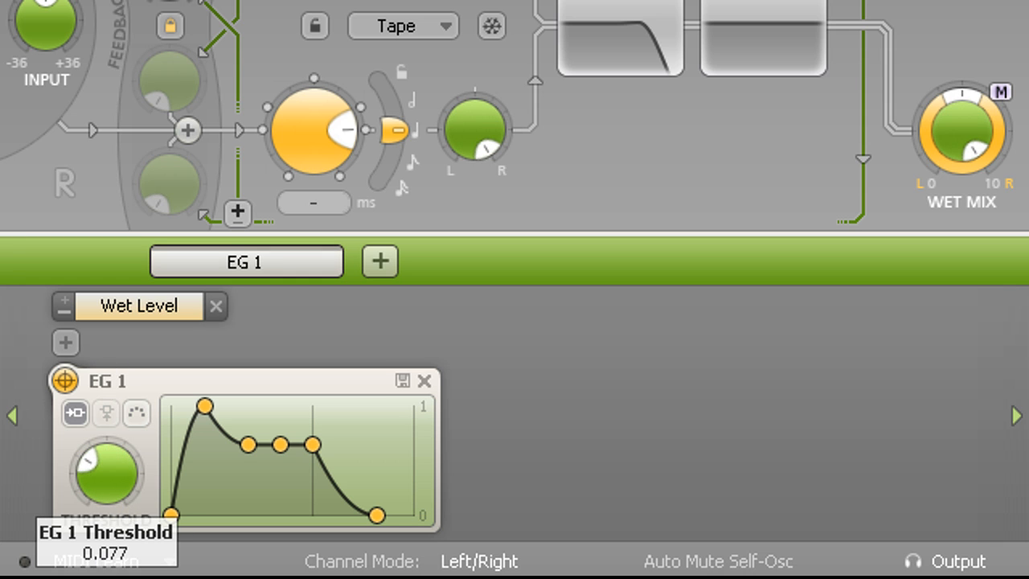
left_click_drag(105, 476, 108, 487)
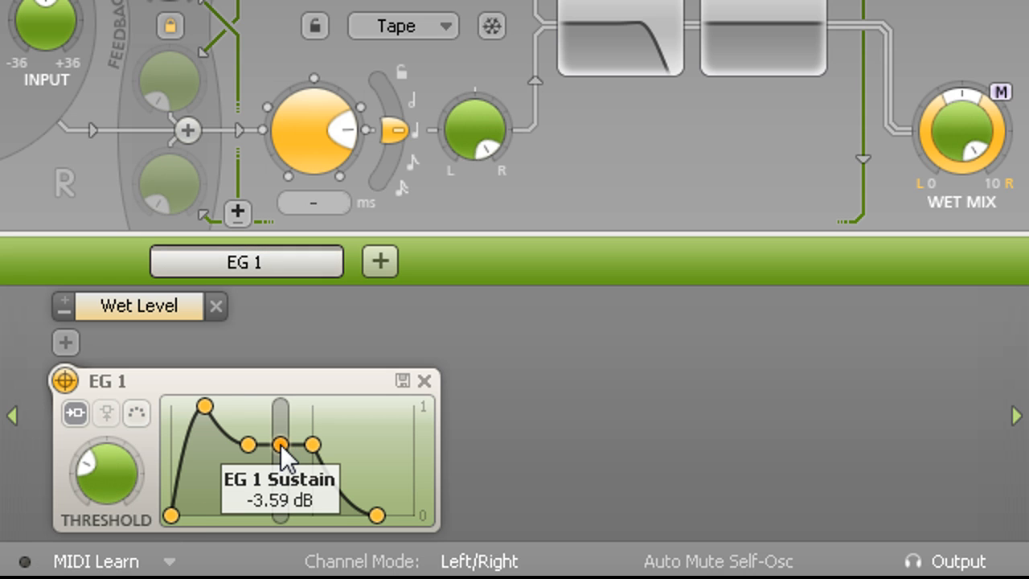
- Shape EG 1 with maximum sustain and a longer hold and release, and reduce its Wet Level modulation depth
left_click_drag(281, 444, 279, 404)
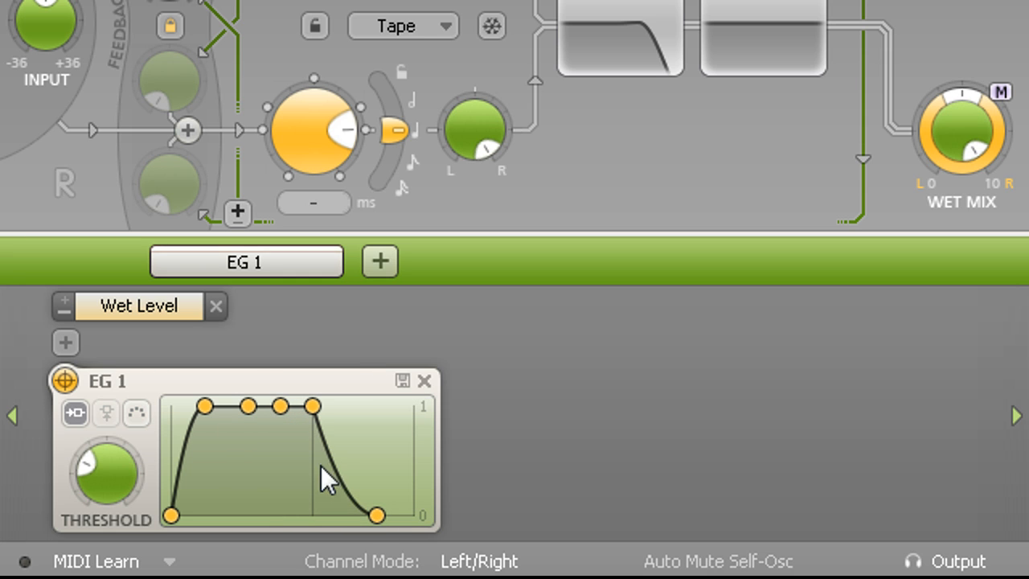
left_click_drag(375, 515, 414, 516)
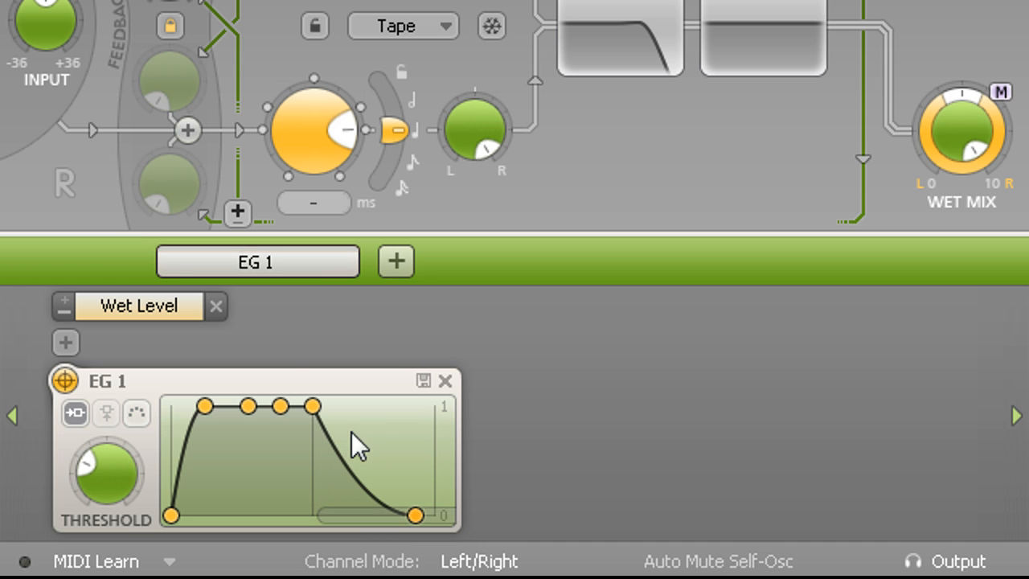
mouse_move(314, 406)
left_mouse_down()
mouse_move(341, 407)
mouse_move(330, 409)
left_mouse_up()
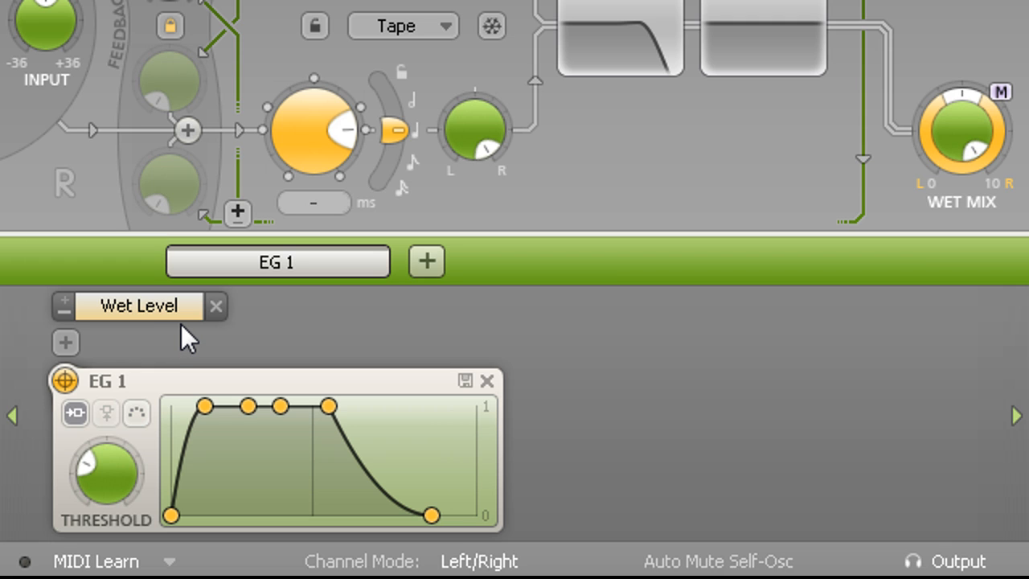
left_click_drag(181, 310, 77, 314)
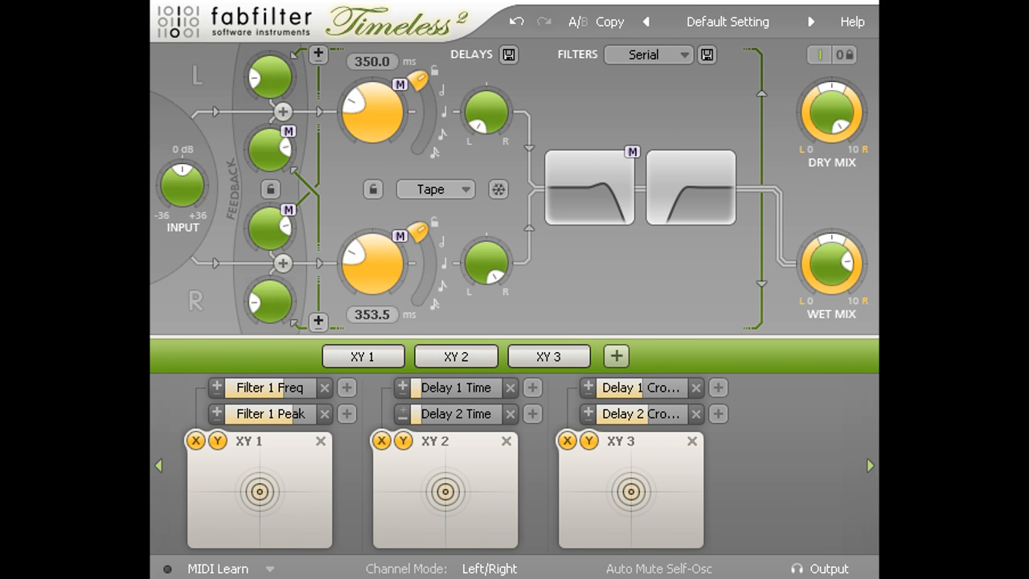
- Load the Clean preset, link the left and right delay times, and sync the delay to quarter notes
left_click(746, 23)
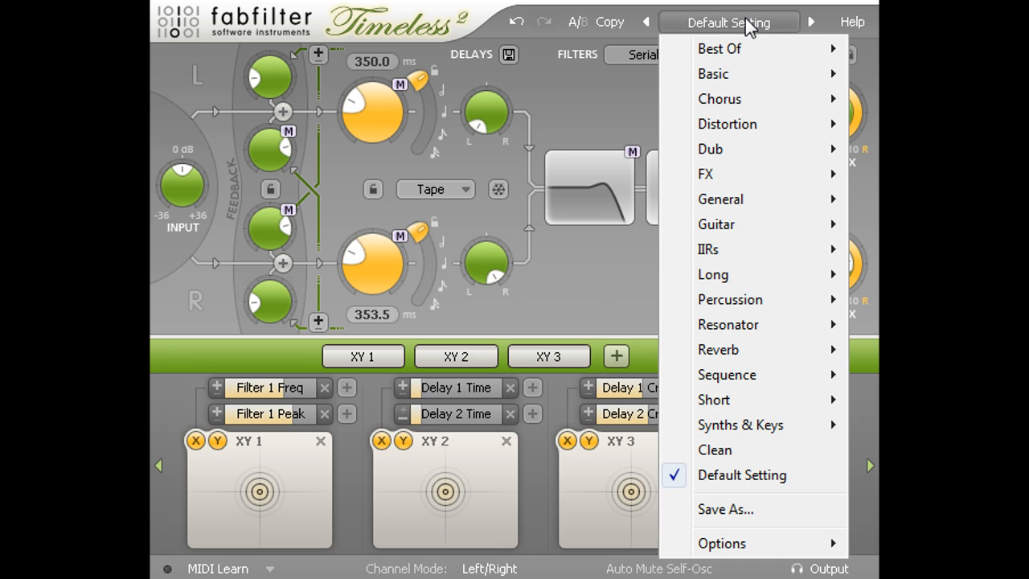
left_click(746, 452)
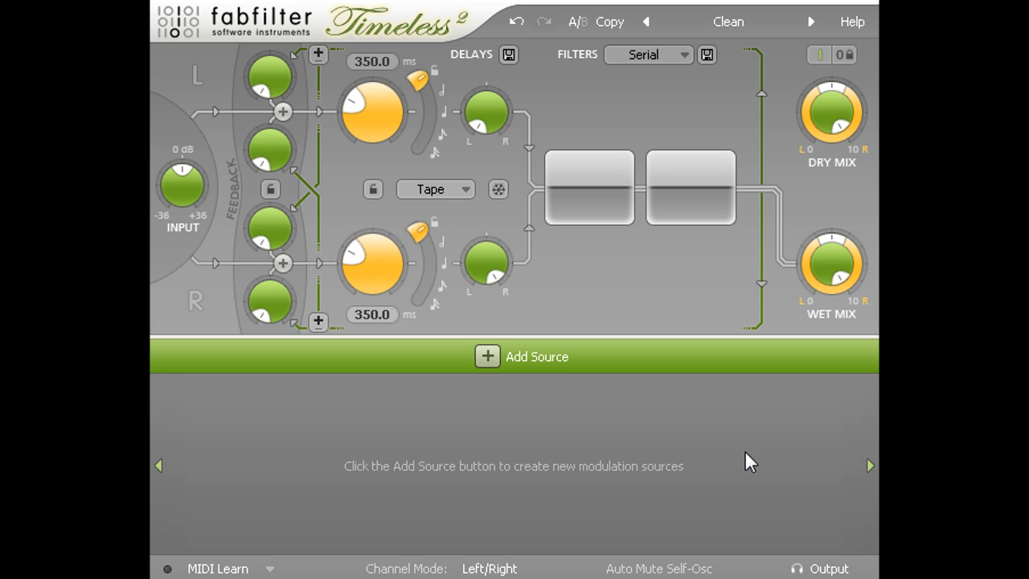
left_click(378, 191)
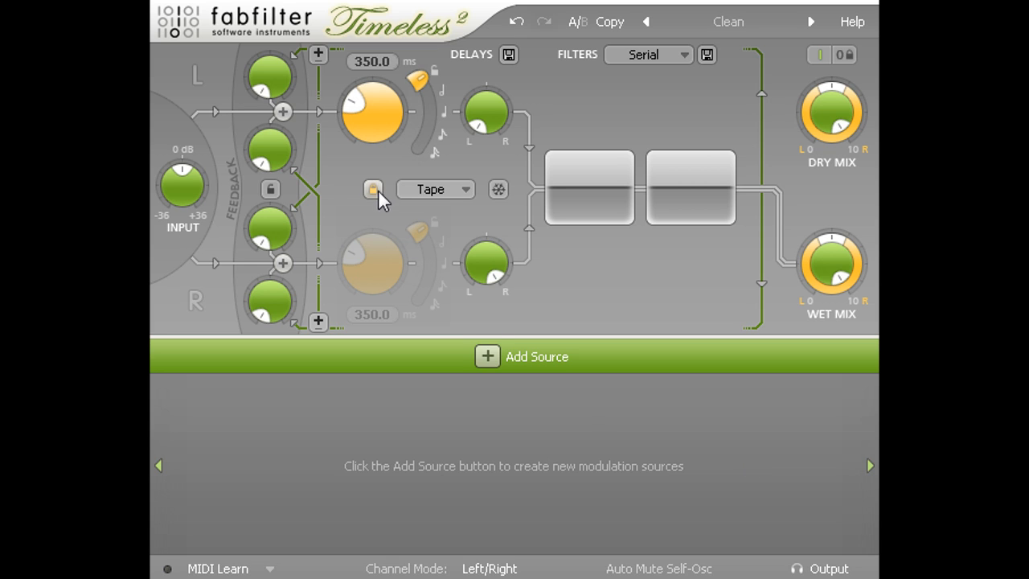
left_click_drag(420, 79, 433, 110)
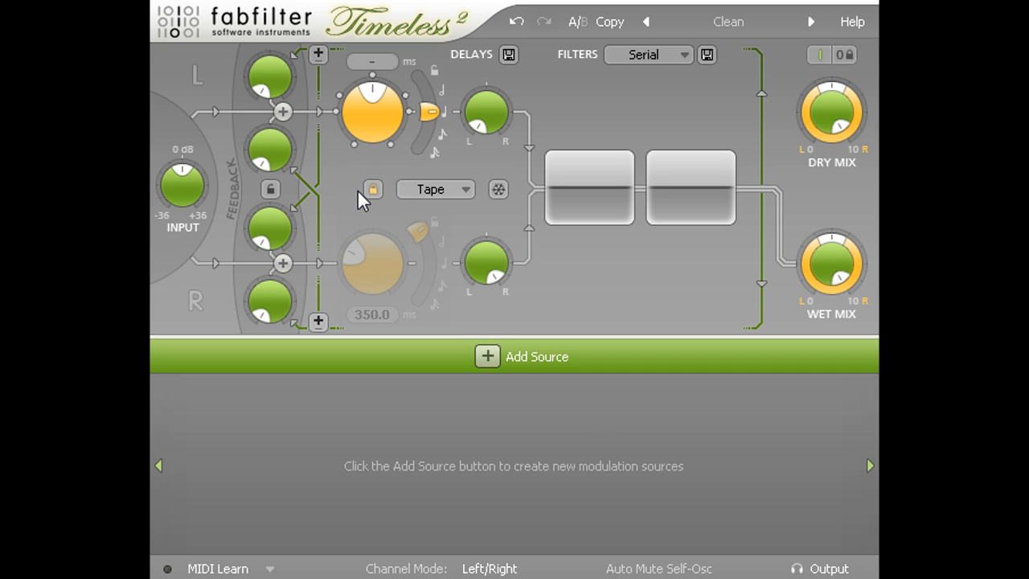
- Turn the wet level down to its minimum
mouse_move(832, 270)
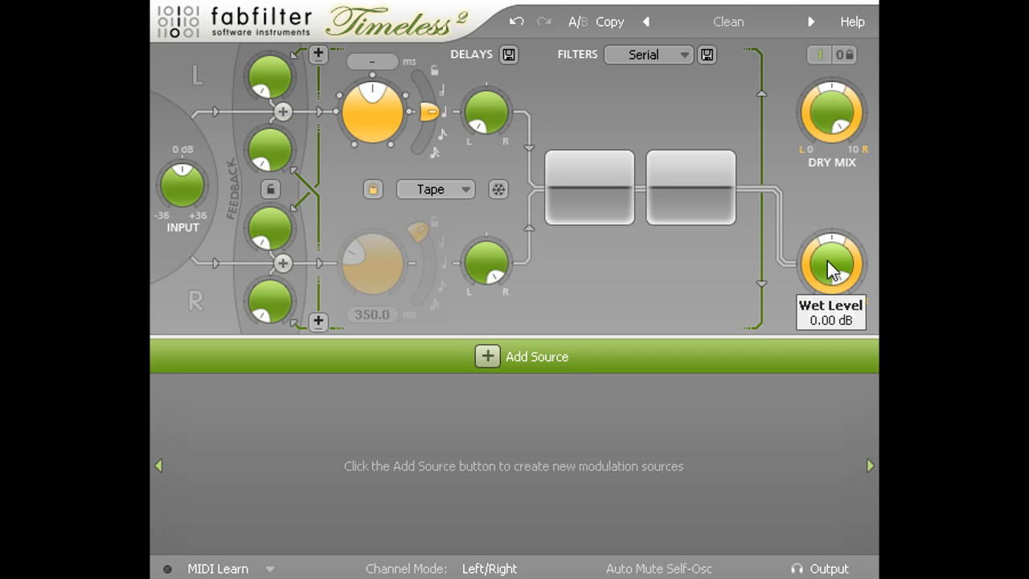
left_click_drag(832, 270, 804, 544)
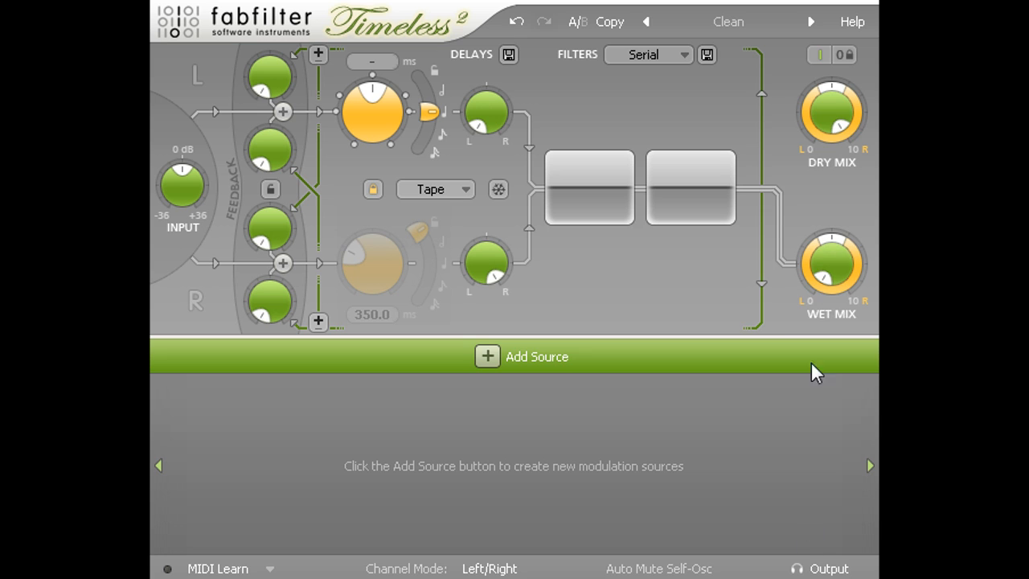
mouse_move(833, 115)
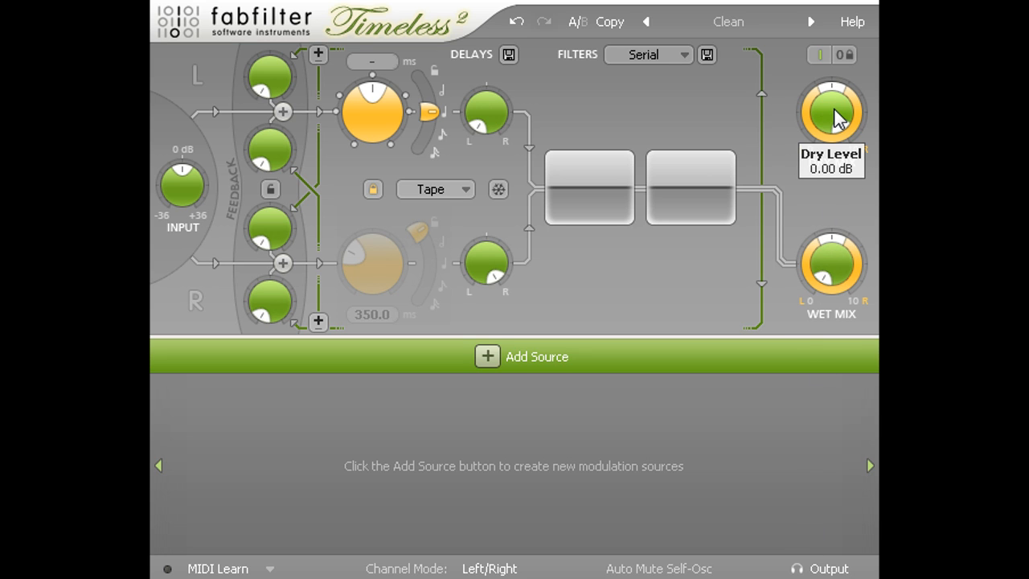
- Add an XY Controller, connect its X axis to Dry Level with inverted full-depth modulation, and move the pad's handle to the far left
left_click(490, 357)
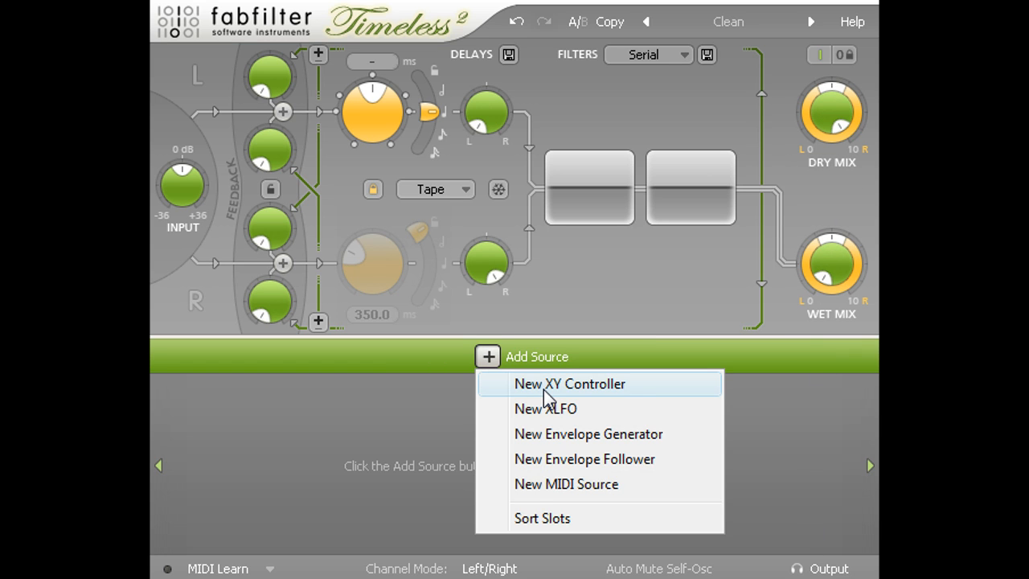
left_click(545, 386)
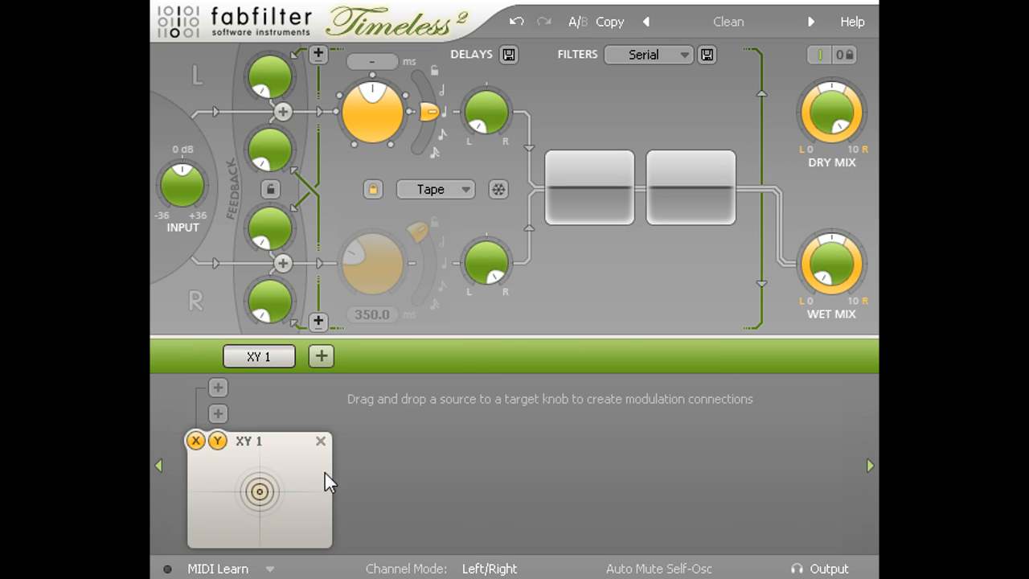
left_click_drag(195, 440, 835, 115)
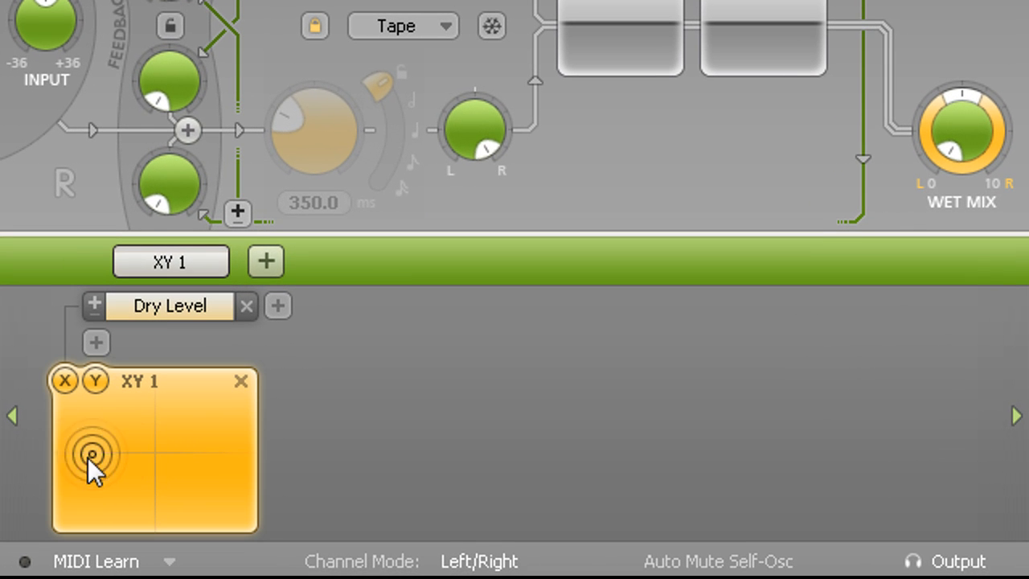
left_click_drag(104, 447, 49, 443)
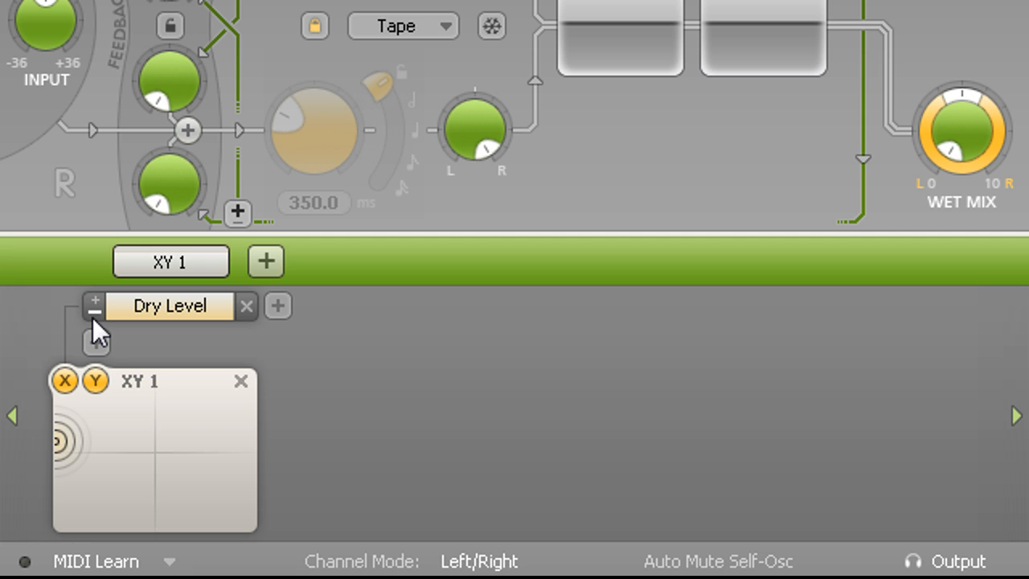
left_click_drag(64, 436, 62, 471)
- Connect the XY 1 X axis to Wet Level at full positive depth and keep the handle at the pad's left edge
left_click_drag(65, 381, 968, 130)
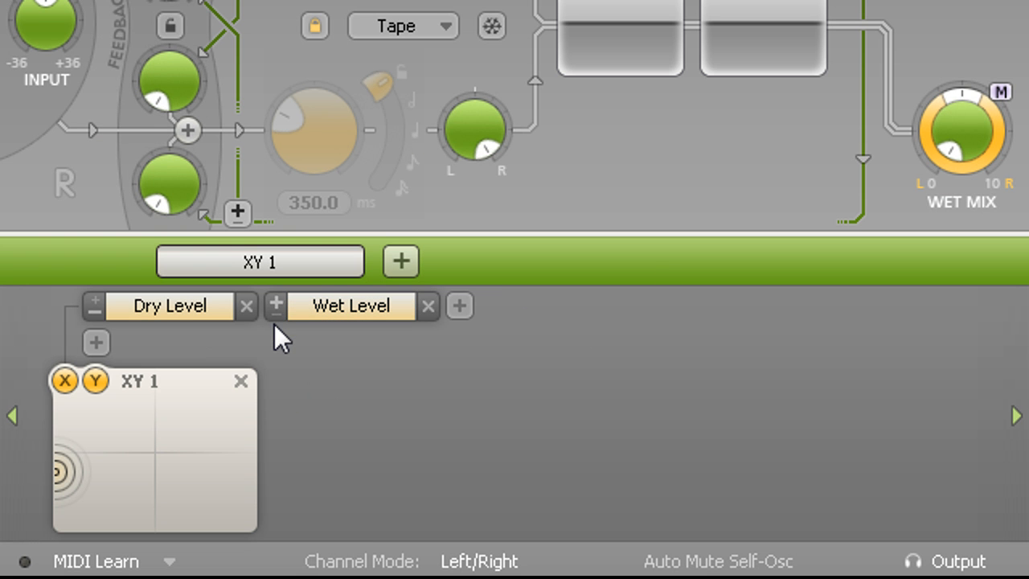
left_click_drag(62, 472, 44, 427)
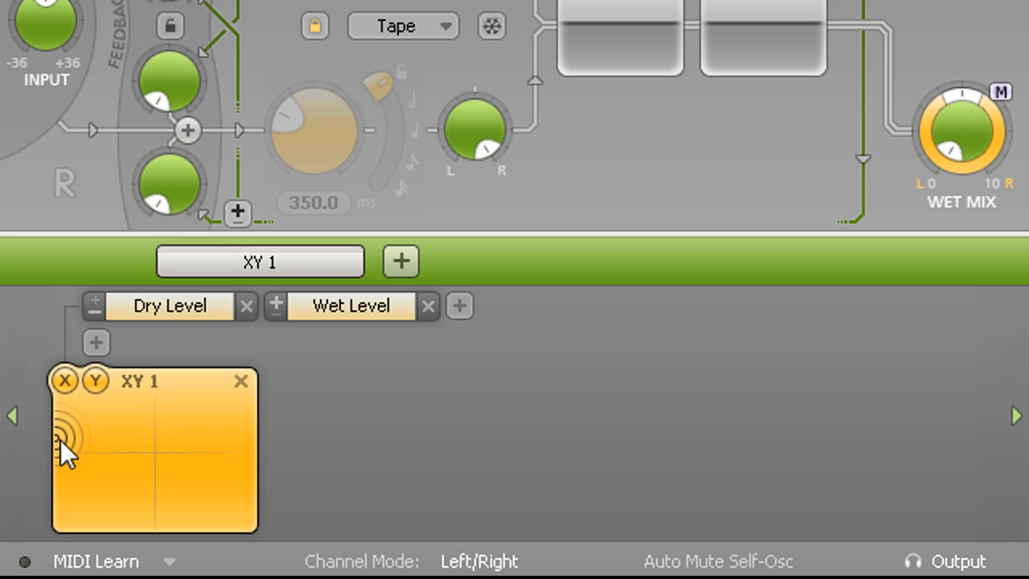
- Use MIDI Learn to map the horizontal axis of XY 1 to MIDI controller 74
left_click(111, 560)
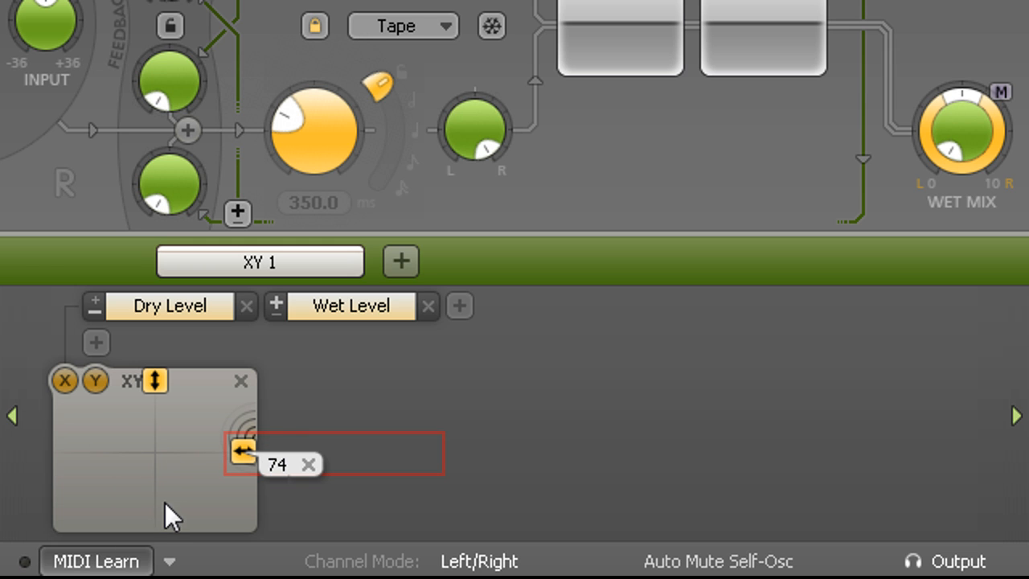
left_click(109, 560)
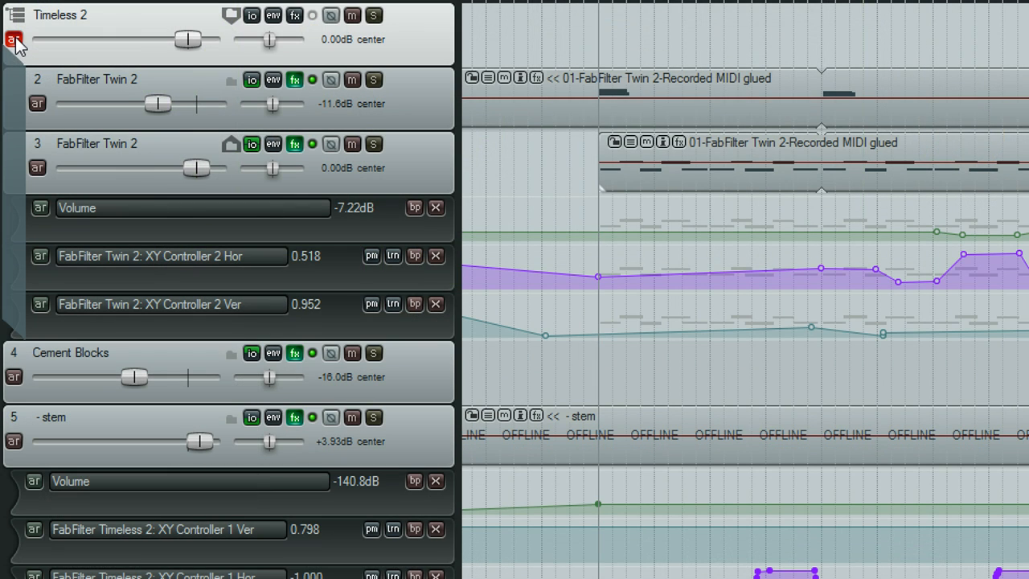
- Arm the Timeless 2 track for recording, set its MIDI input to In USB Keystation on all channels, and toggle its input monitoring
left_click(15, 41)
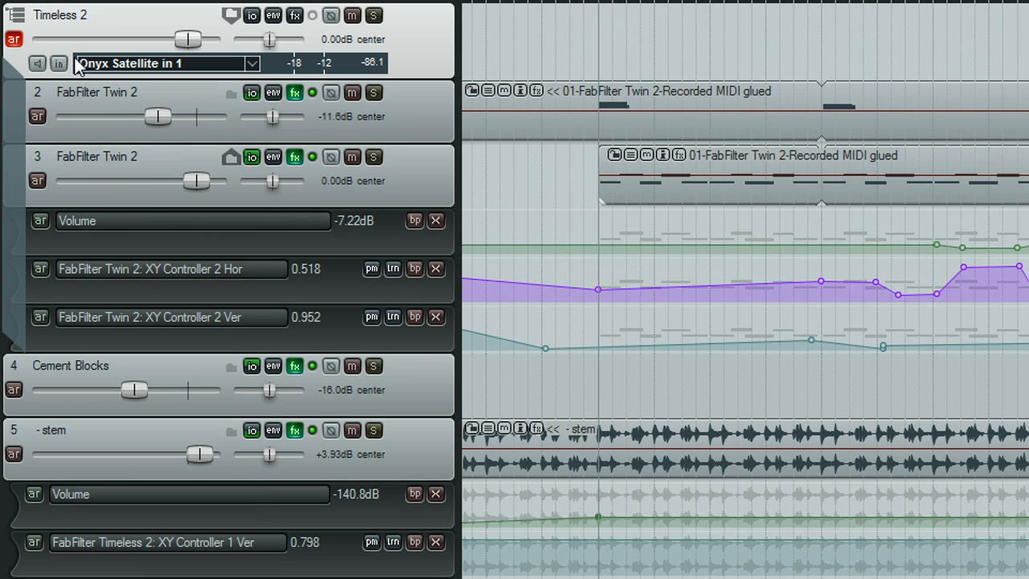
left_click(130, 68)
mouse_move(207, 134)
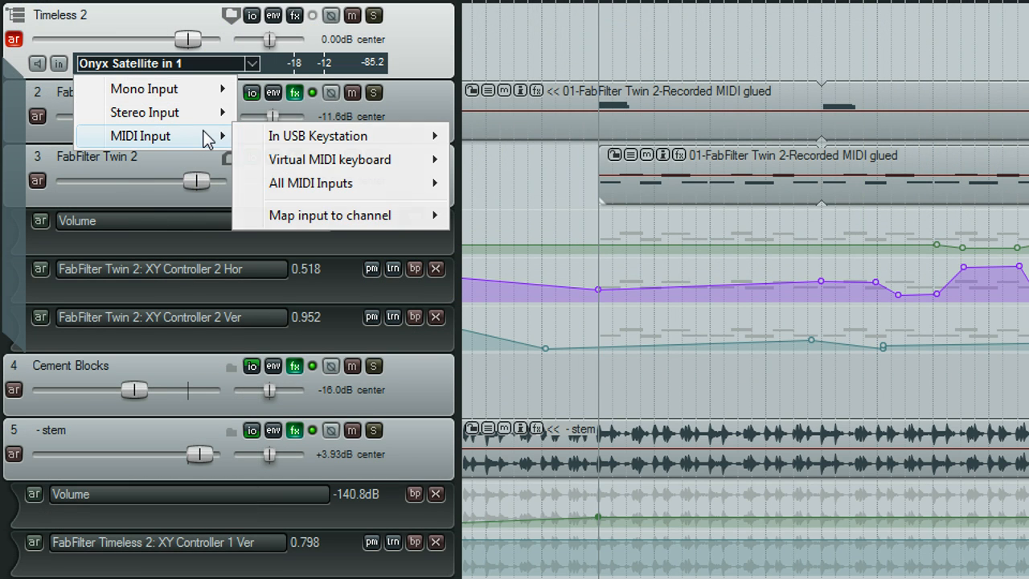
mouse_move(388, 136)
left_click(477, 135)
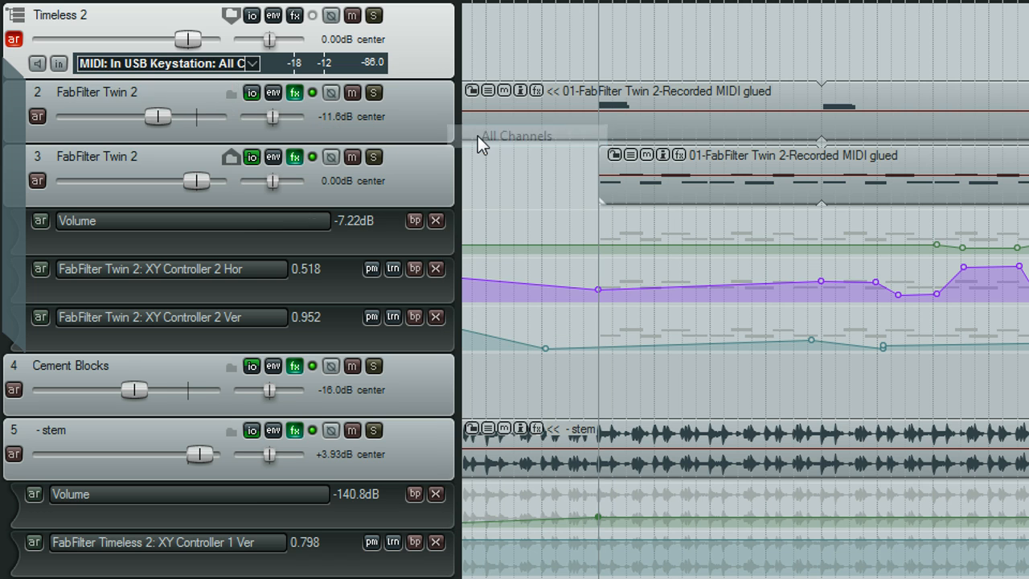
left_click(37, 64)
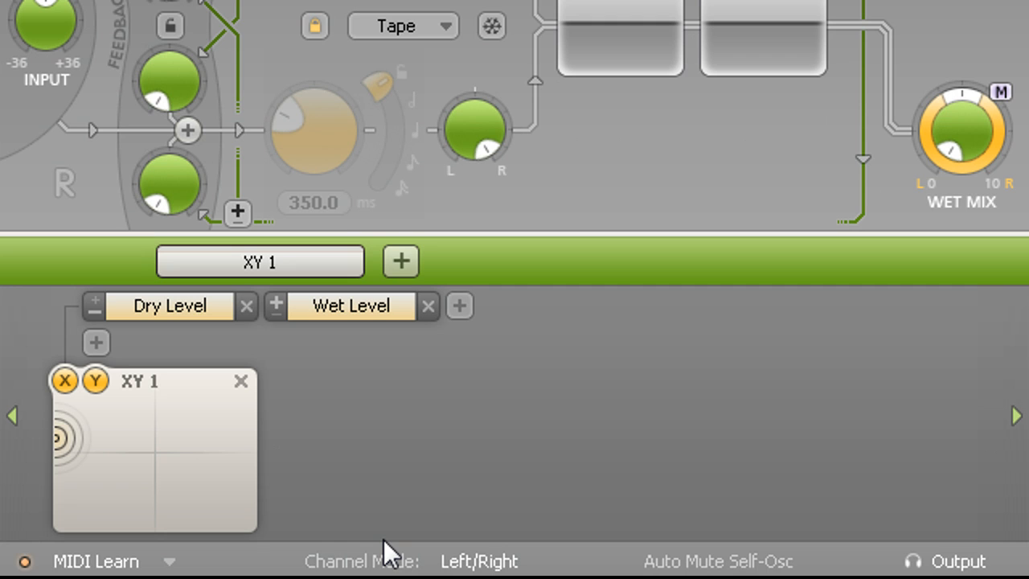
- Remove the Dry Level and Wet Level modulation connections from XY 1
left_click(242, 313)
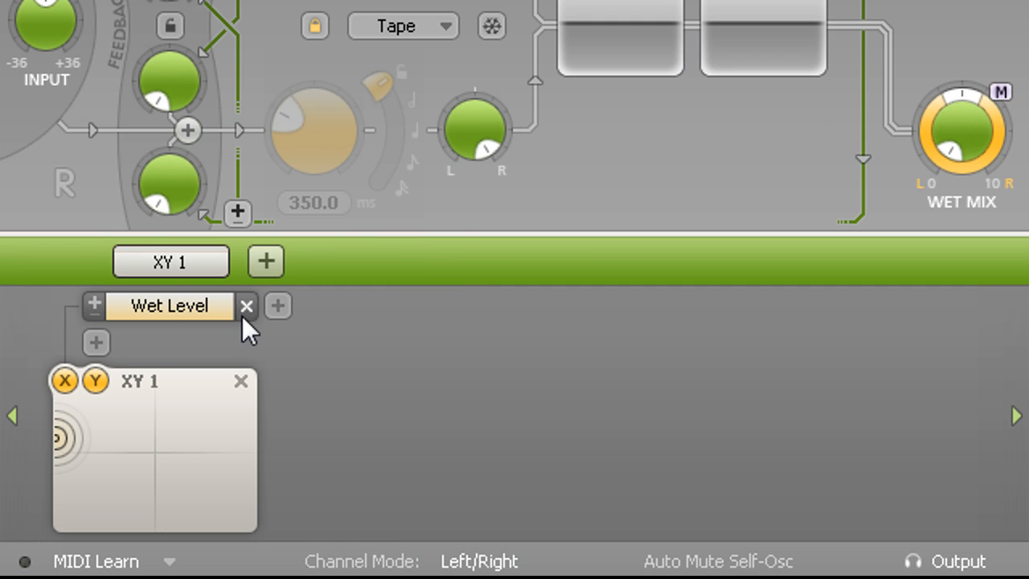
left_click(242, 314)
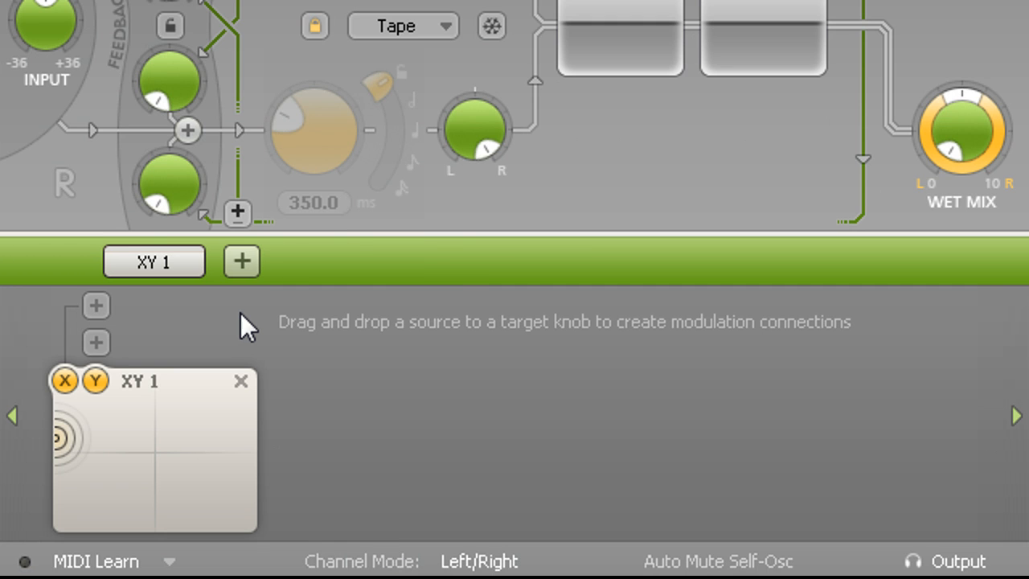
- Add a new XLFO modulation source and connect it to the Dry Level at full positive depth
left_click(253, 269)
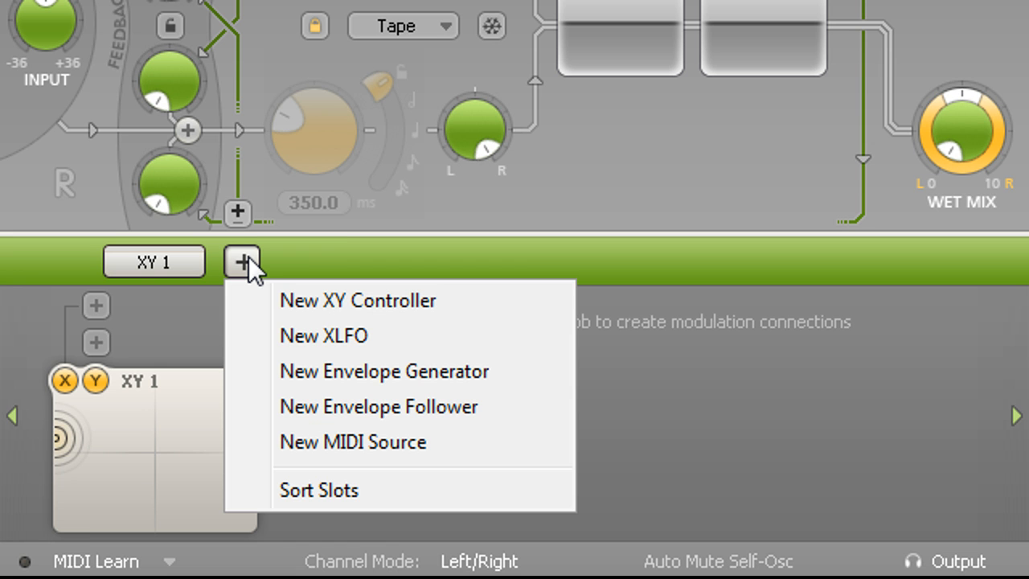
left_click(401, 339)
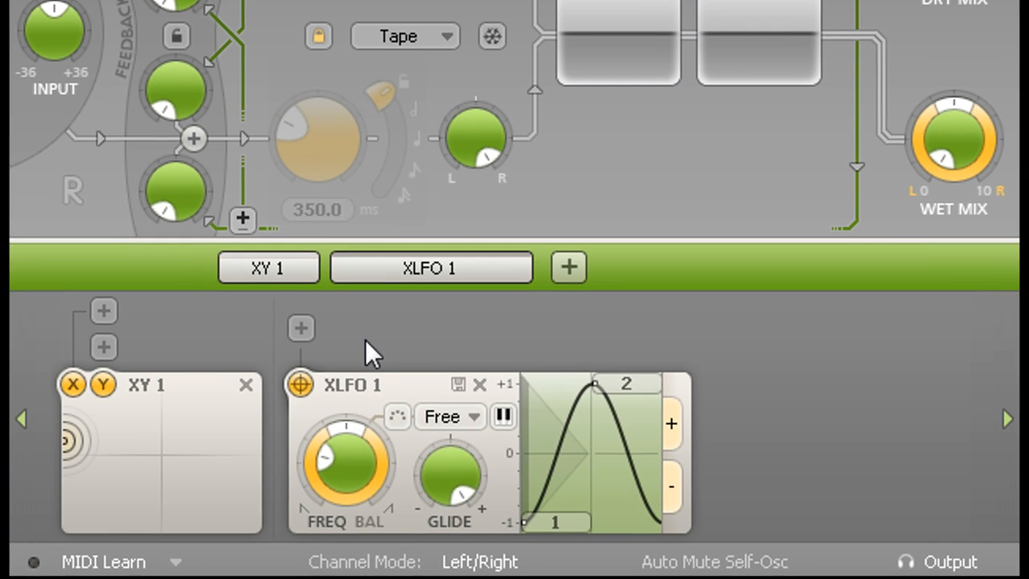
left_click_drag(299, 384, 831, 115)
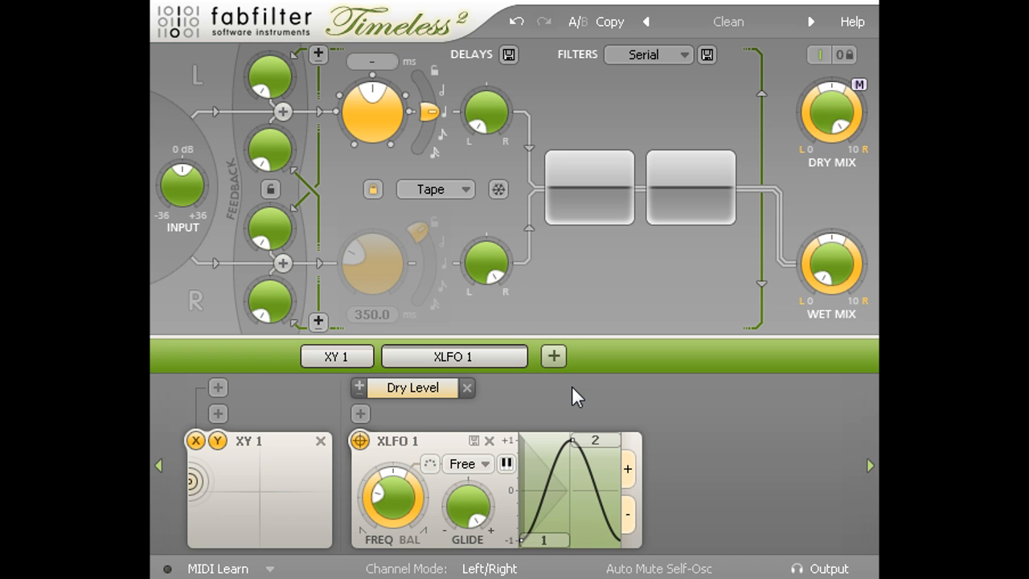
- Reshape XLFO 1 into a square wave with centred glide, step 1 at +1 and step 2 at -1
left_click_drag(470, 498, 469, 538)
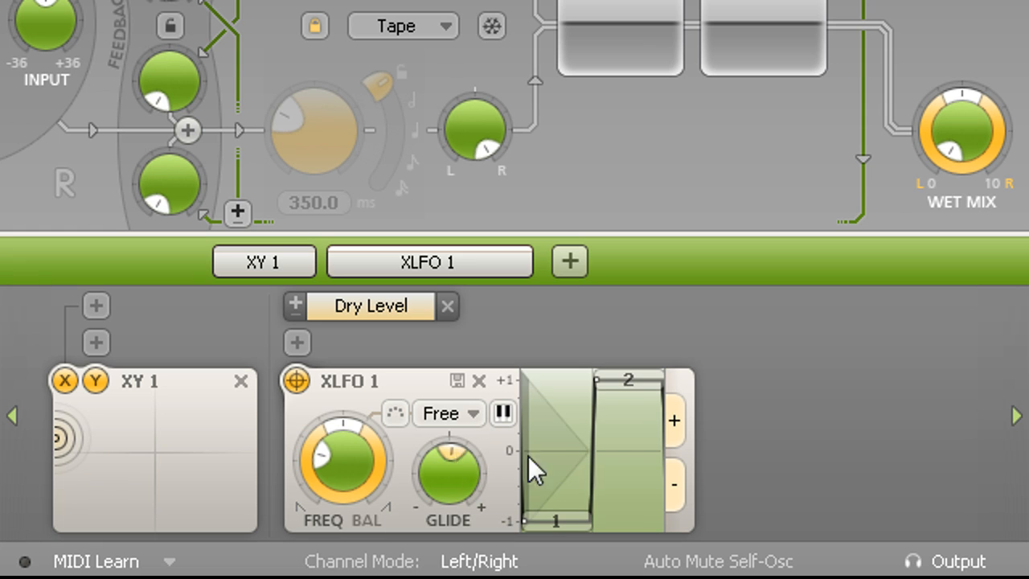
left_click_drag(555, 522, 570, 268)
left_click_drag(632, 384, 630, 535)
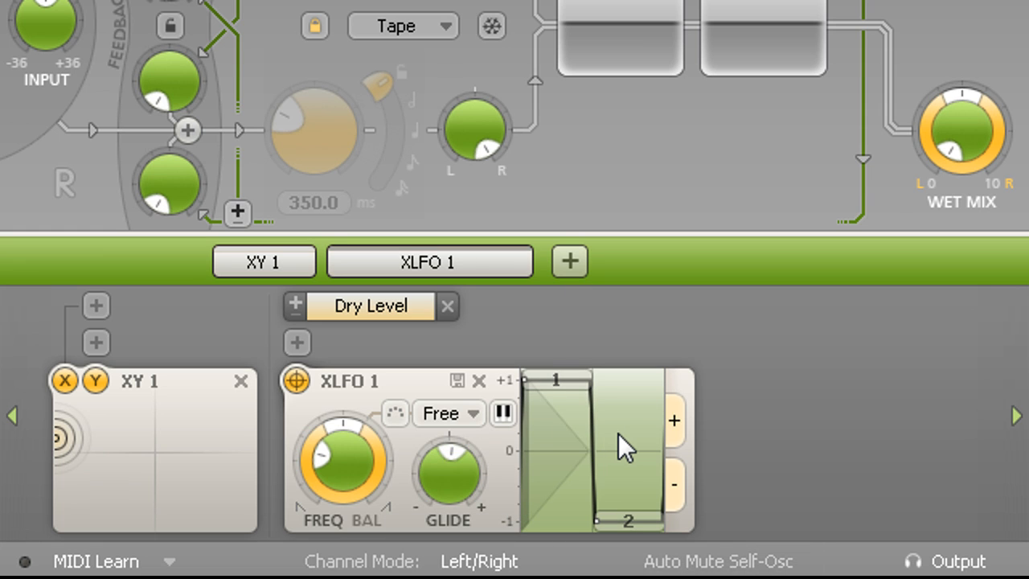
- Sync XLFO 1 to 1/2 and connect it to the Wet Level with inverted full-depth modulation
left_click(473, 414)
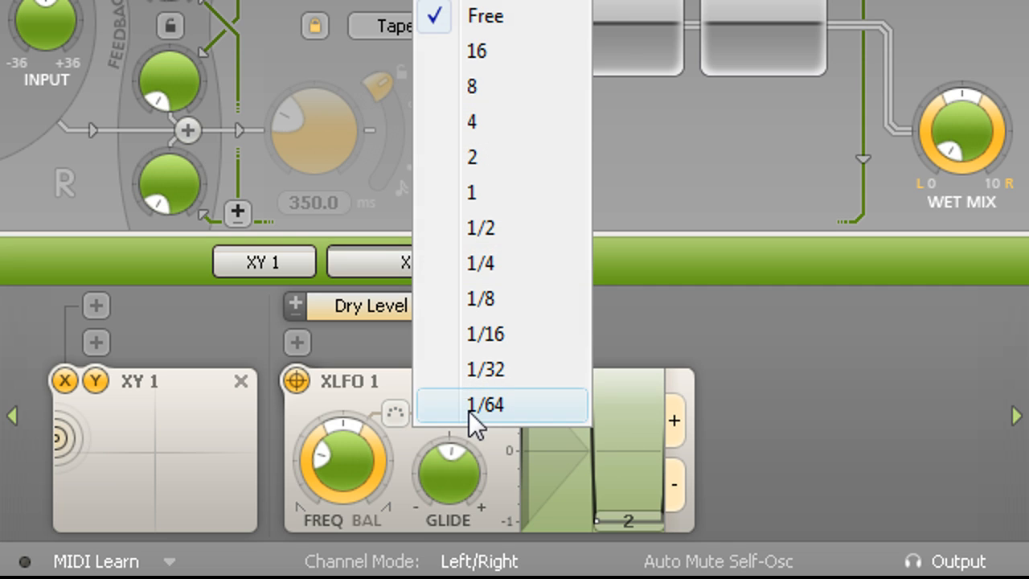
left_click(539, 226)
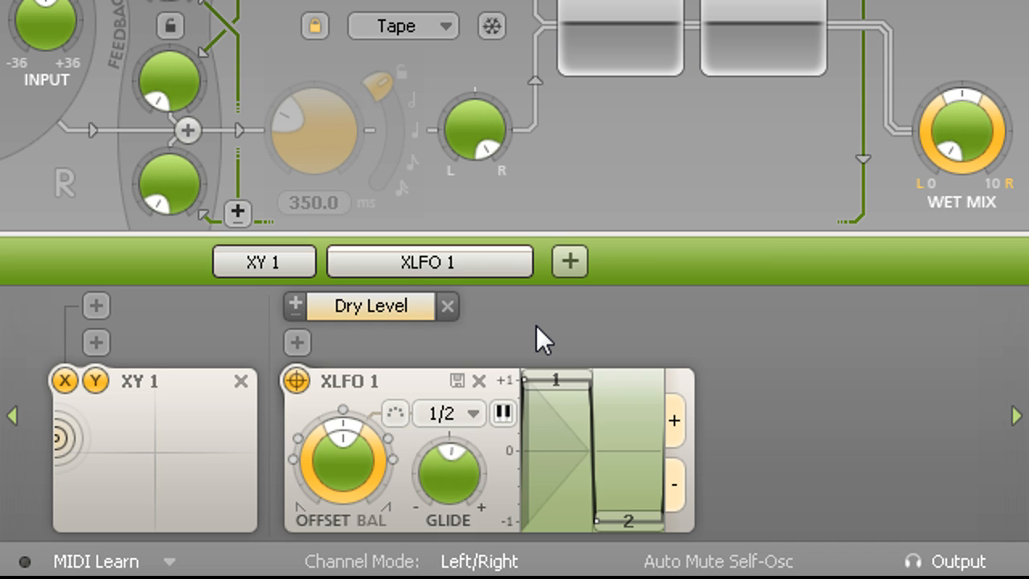
left_click_drag(295, 380, 962, 143)
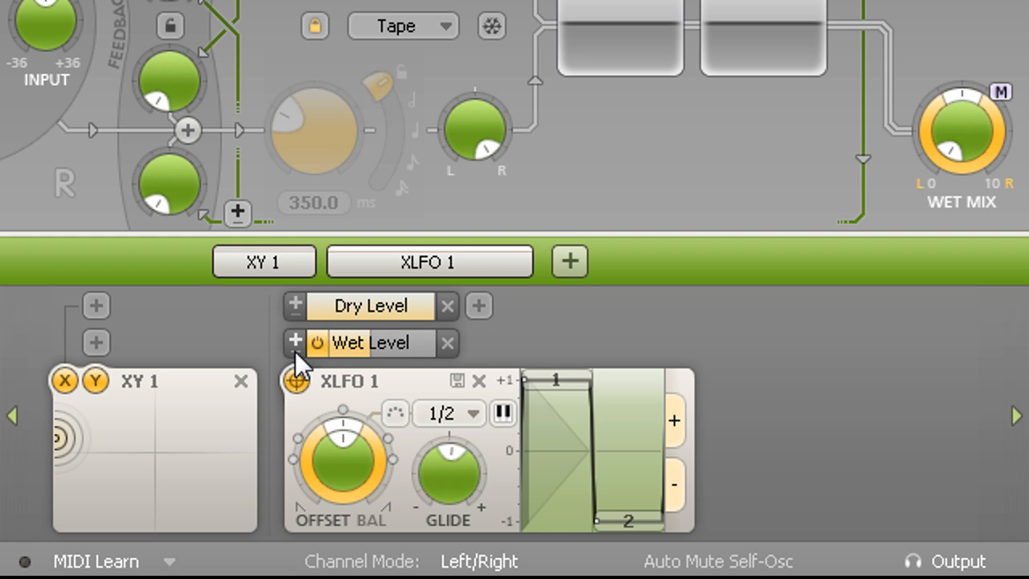
left_click_drag(295, 351, 601, 341)
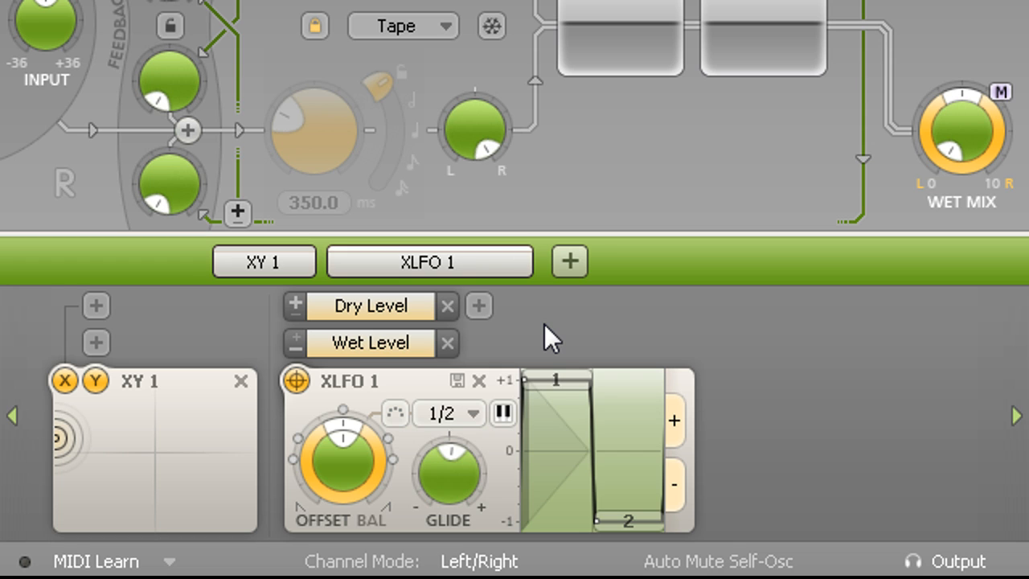
- Sync XLFO 1 to 1/4 and set the linked delay time to eighth notes
left_click(472, 416)
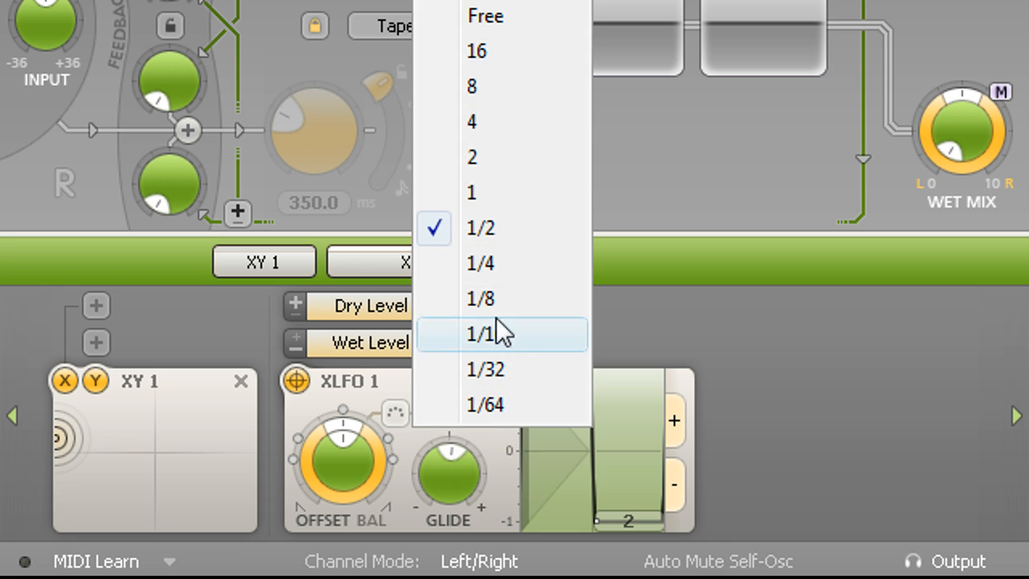
left_click(501, 274)
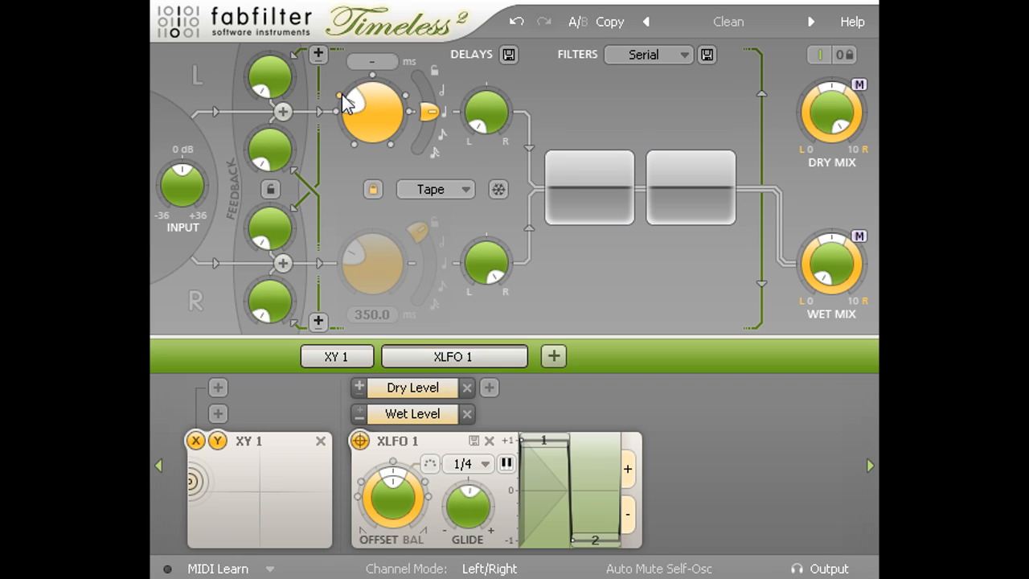
left_click_drag(430, 120, 427, 131)
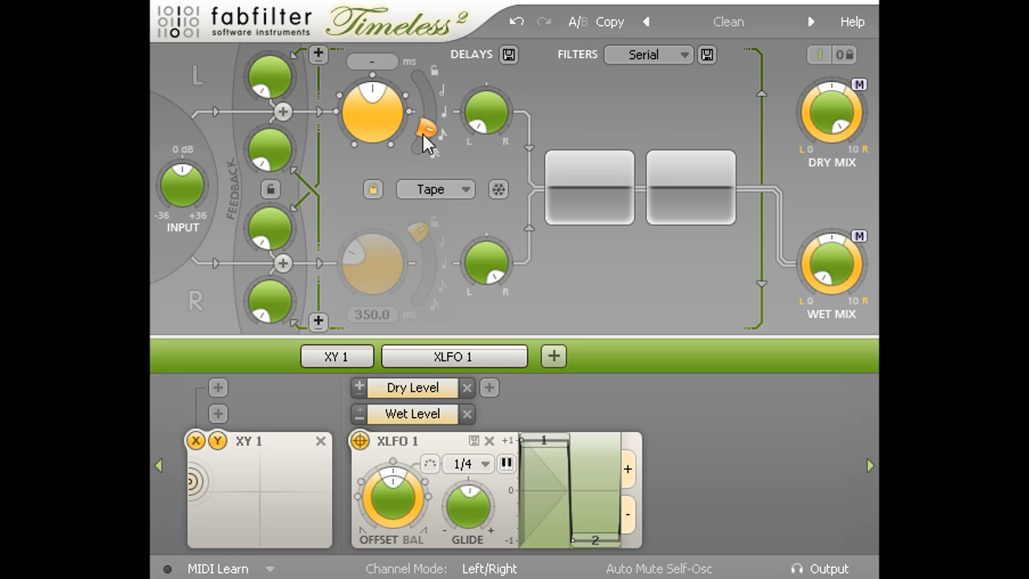
- Unlink the left and right delay times and sync both delays to quarter notes
left_click(372, 187)
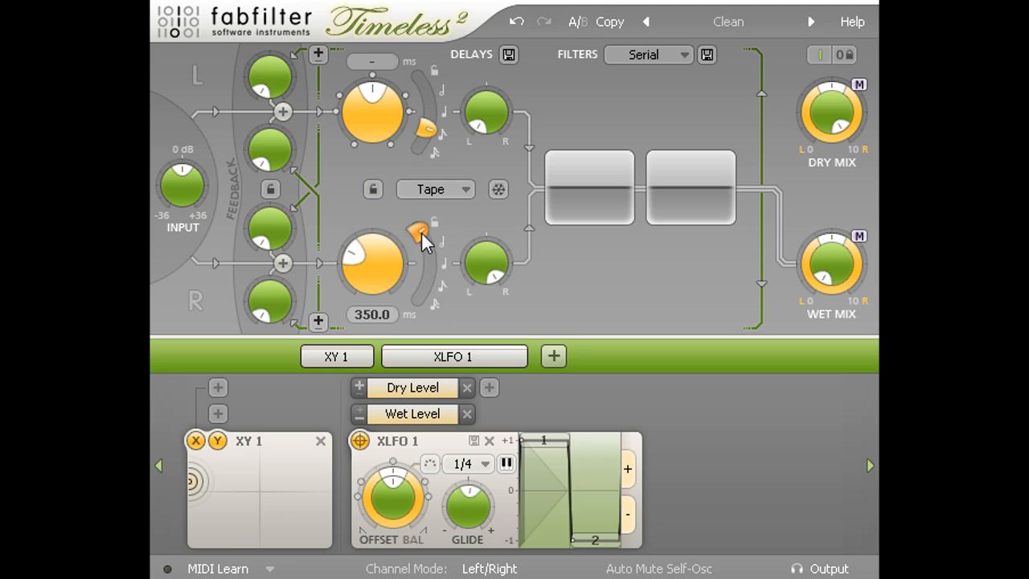
left_click_drag(424, 239, 438, 261)
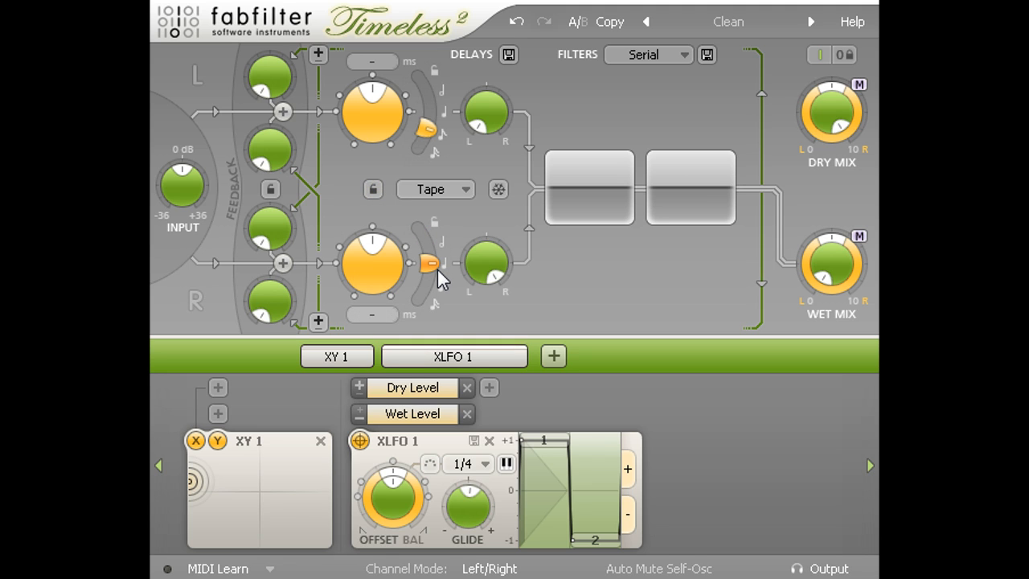
left_click_drag(425, 131, 434, 119)
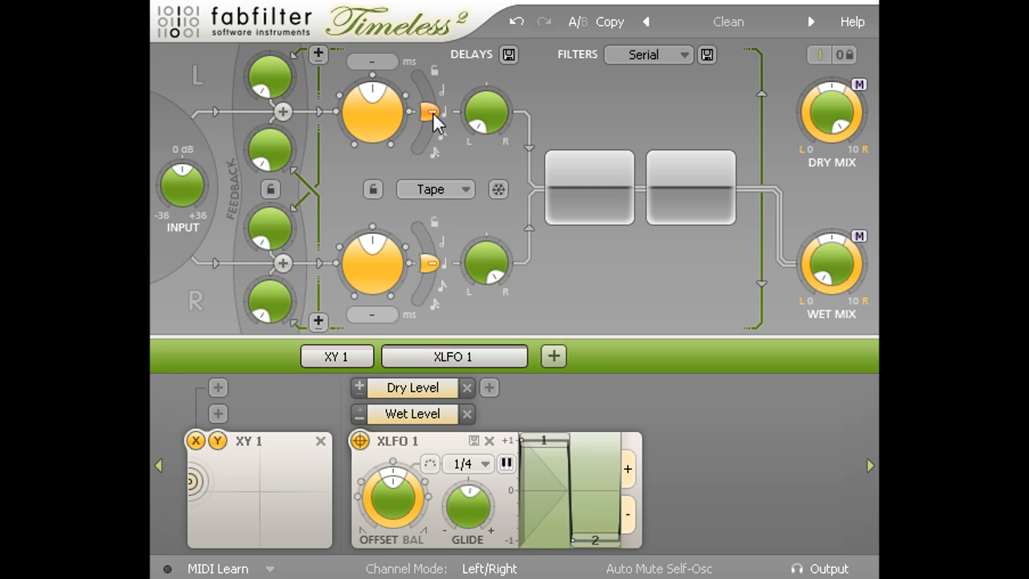
- Sync XLFO 1 to 1/2 and bypass its Wet Level connection
left_click(481, 464)
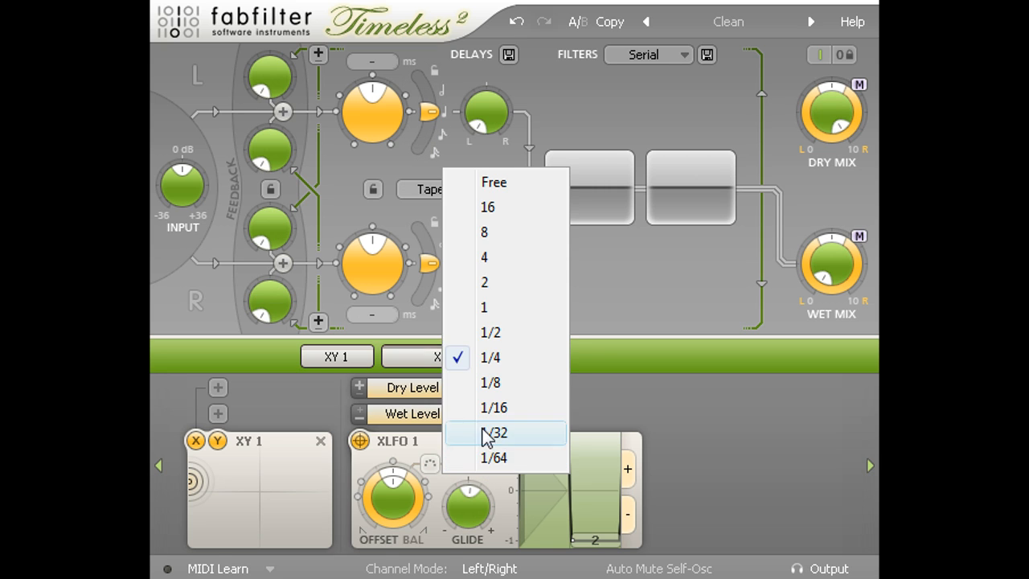
left_click(507, 332)
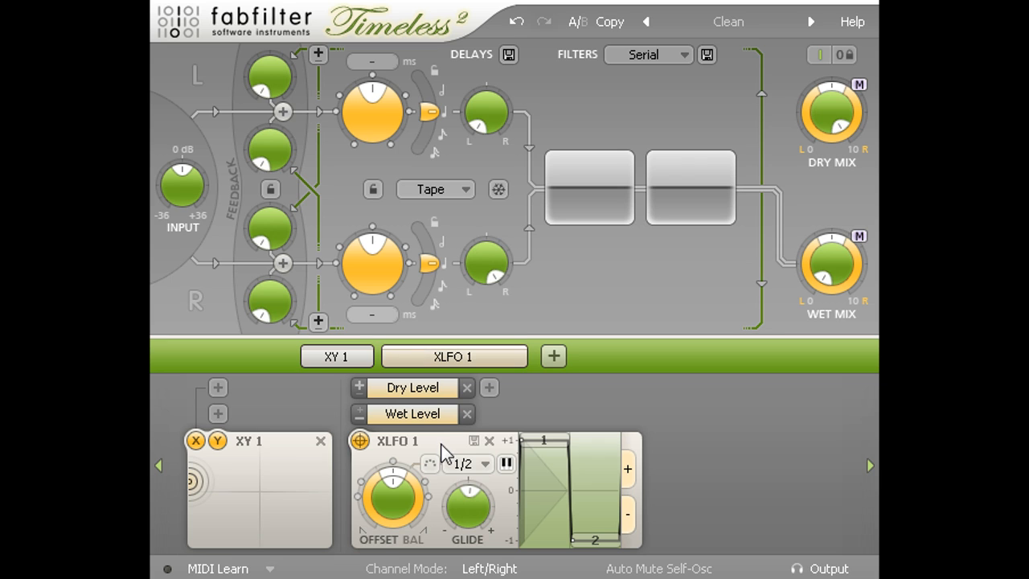
left_click(375, 414)
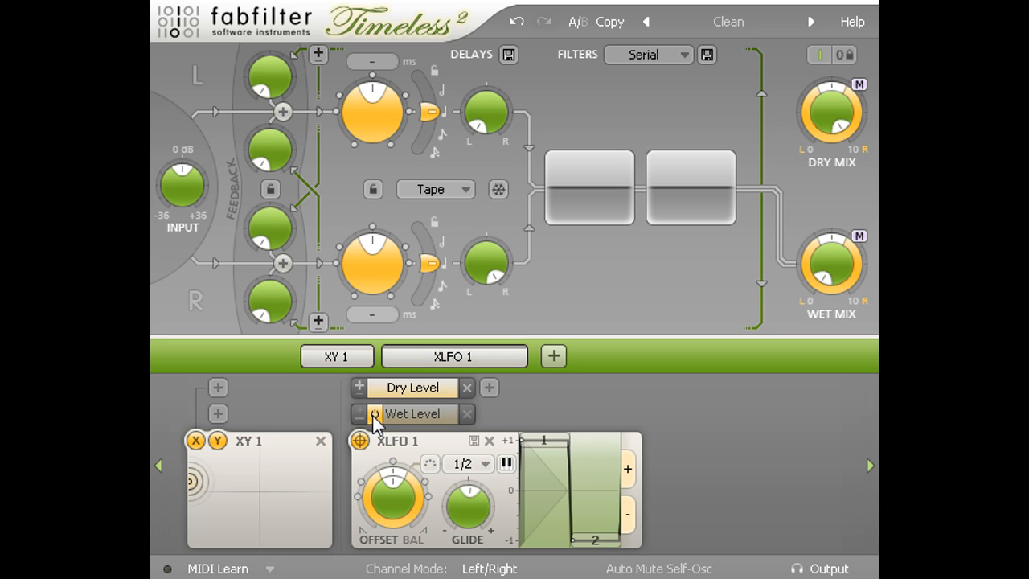
- Load the 16 Step Sequence 1 preset into XLFO 1 and raise steps 2, 3, 5 and 6 to +1
left_click(474, 441)
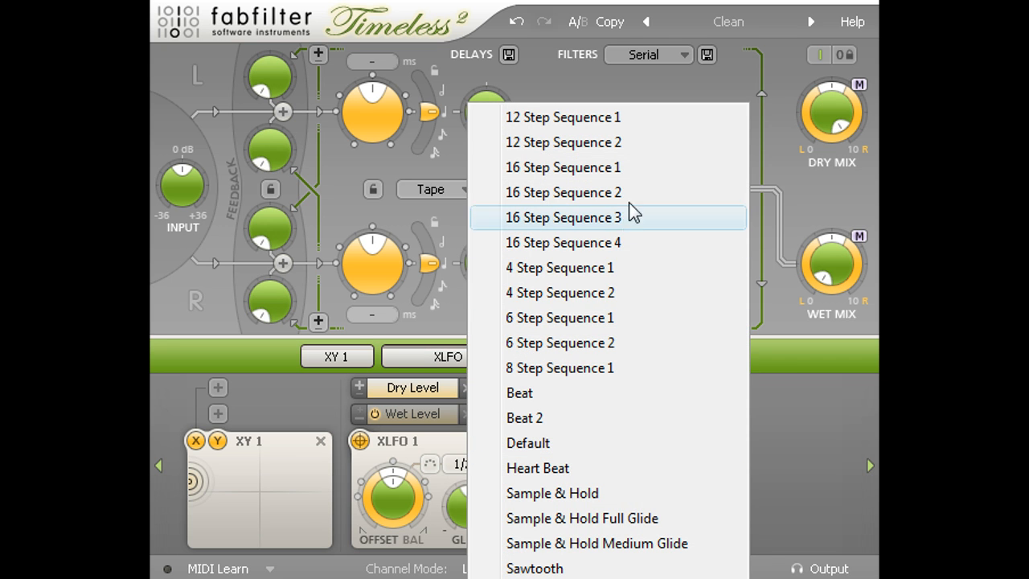
left_click(632, 169)
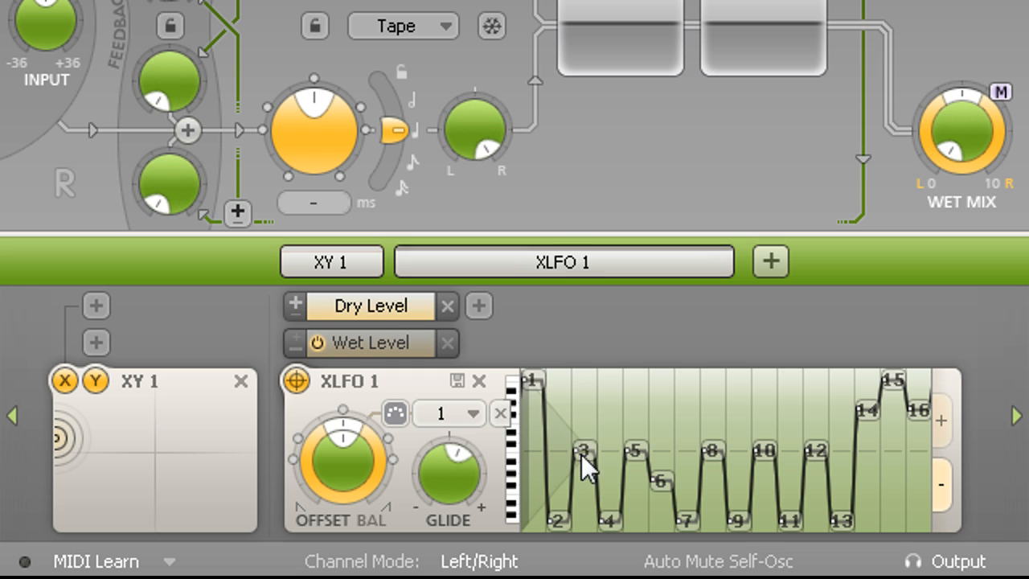
left_click_drag(581, 454, 580, 391)
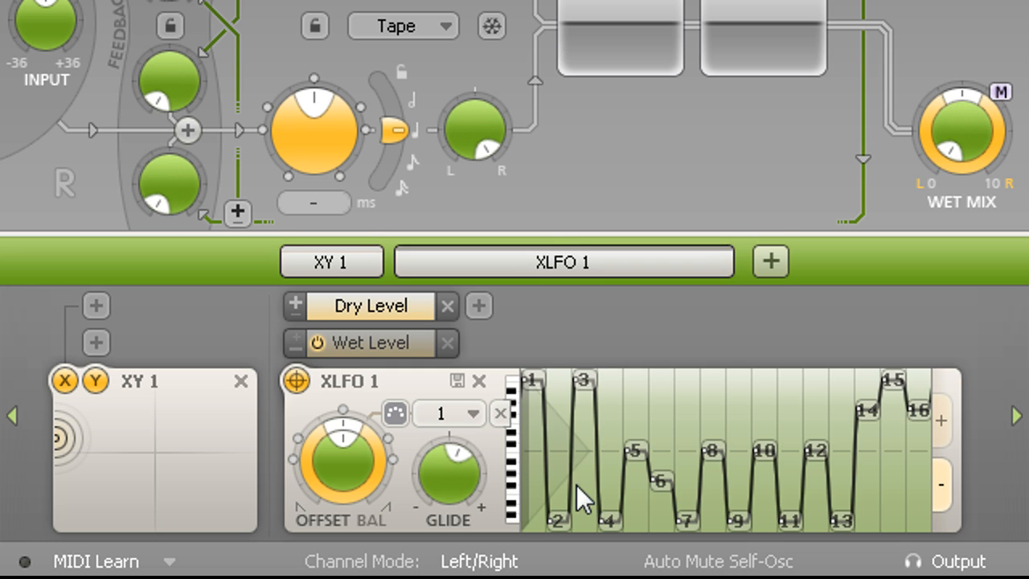
left_click_drag(558, 520, 554, 326)
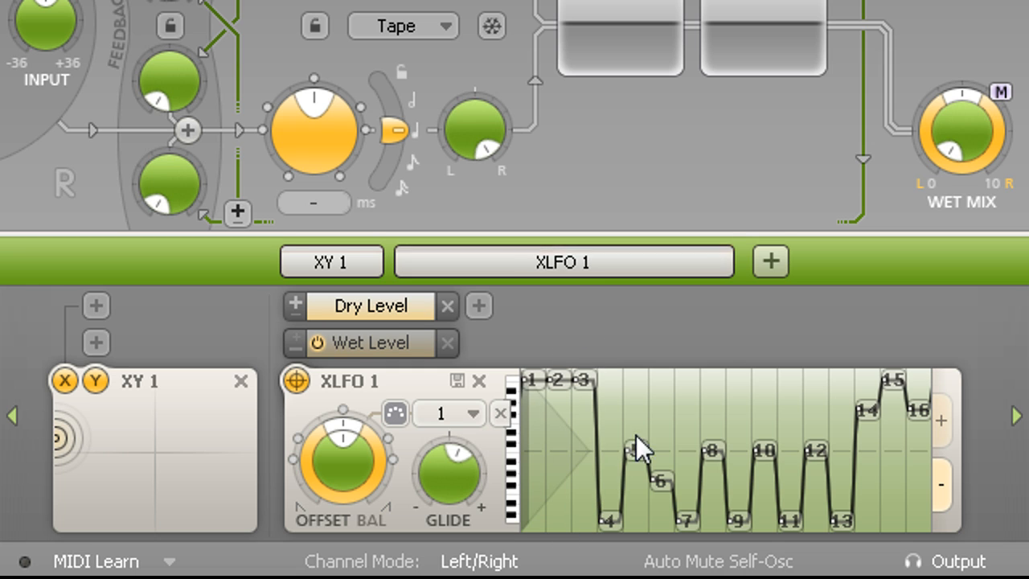
left_click_drag(636, 441, 637, 379)
left_click_drag(658, 475, 660, 379)
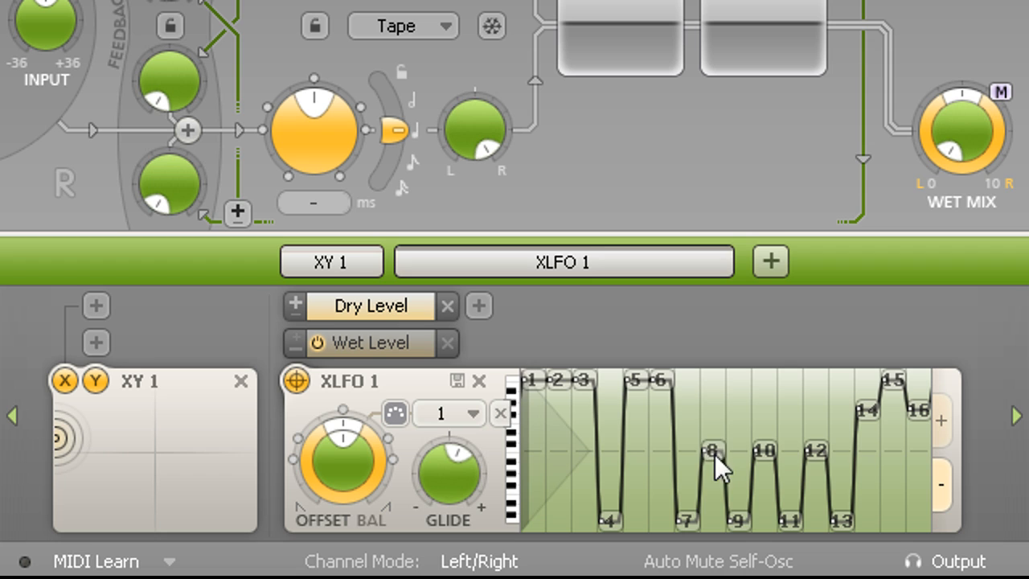
- Set XLFO 1 steps 8, 12 and 14 to +1 and steps 10 and 16 to -1, and sync the sequence to 2
left_click_drag(712, 452, 713, 381)
left_click_drag(763, 450, 768, 520)
left_click_drag(811, 449, 816, 314)
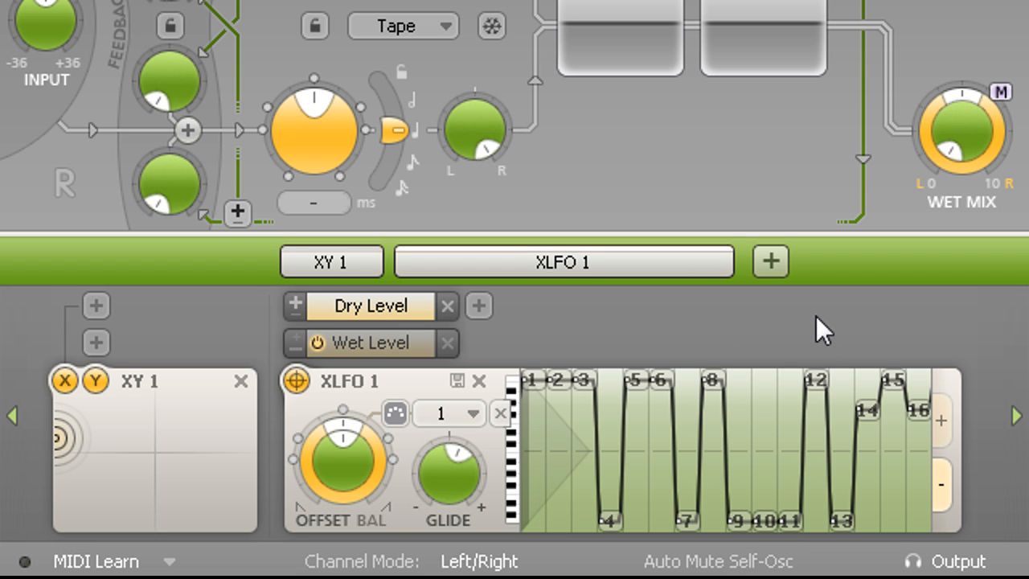
left_click_drag(874, 414, 874, 347)
left_click_drag(921, 406, 911, 556)
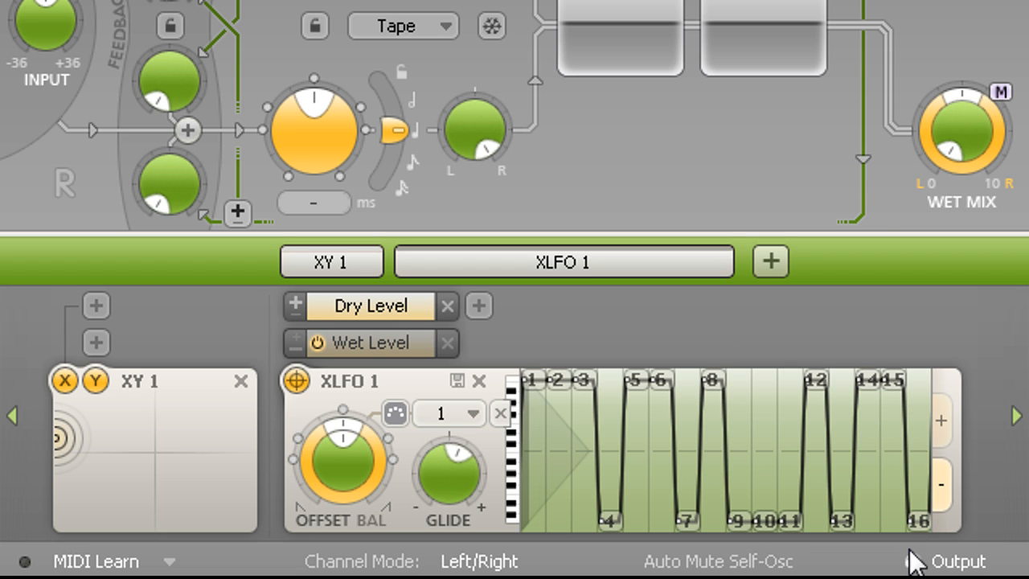
left_click(472, 415)
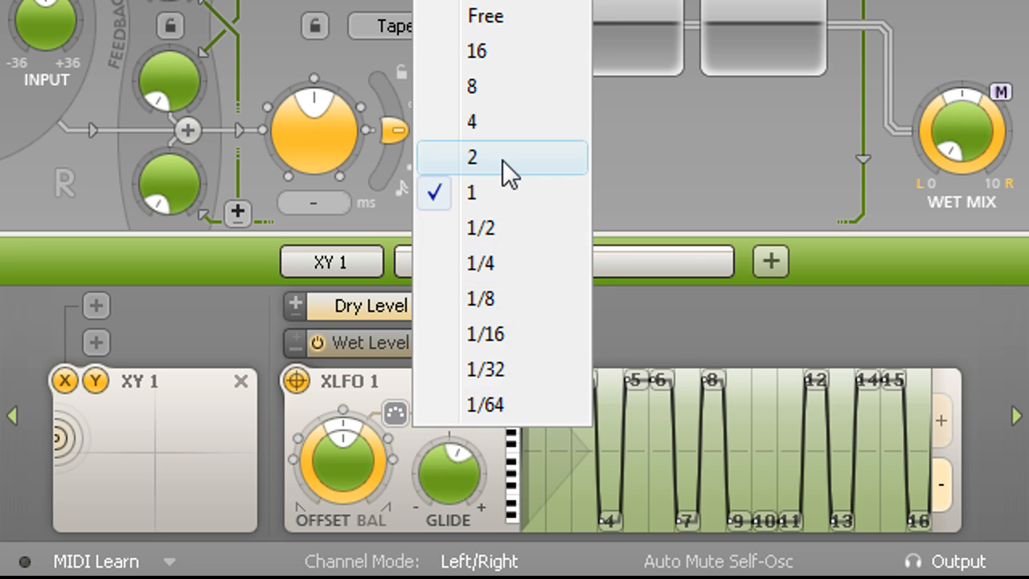
left_click(502, 160)
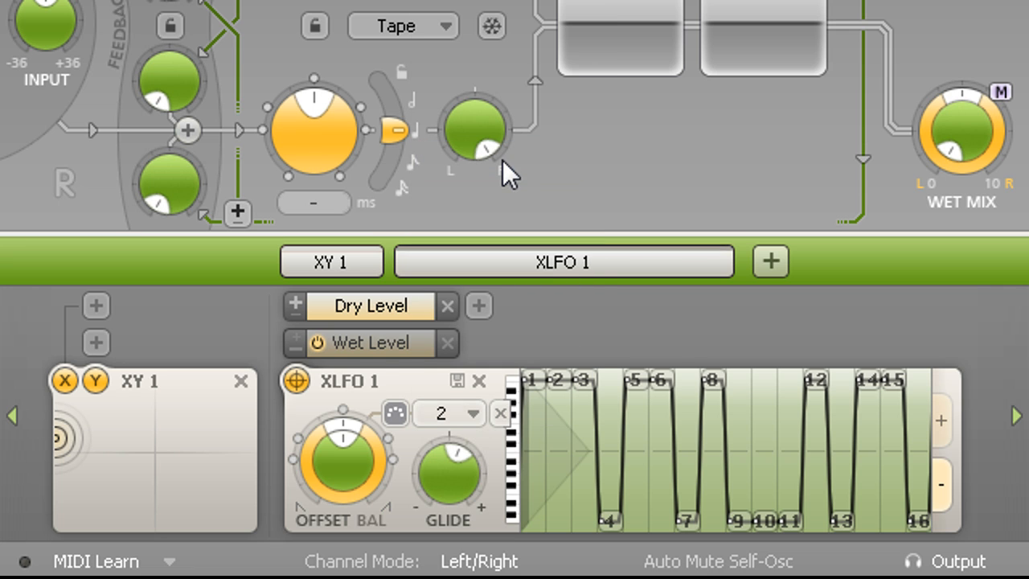
- Re-enable XLFO 1's Wet Level connection and lower step 3 of its sequence to -1
left_click(315, 344)
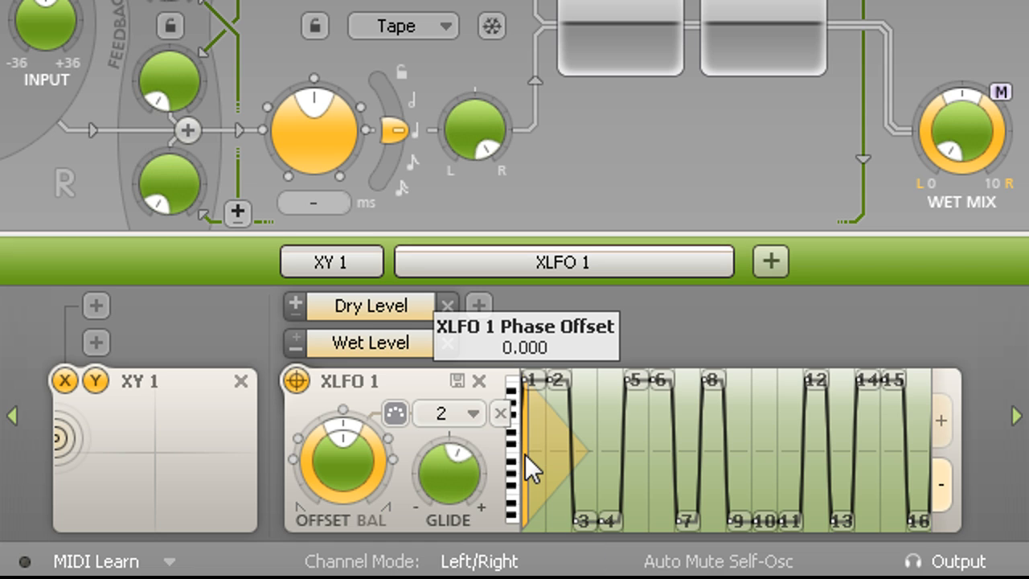
- Try a phase offset of 0.25 on XLFO 1, and return the offset to 0
mouse_move(525, 453)
left_mouse_down()
mouse_move(571, 456)
mouse_move(626, 438)
left_mouse_up()
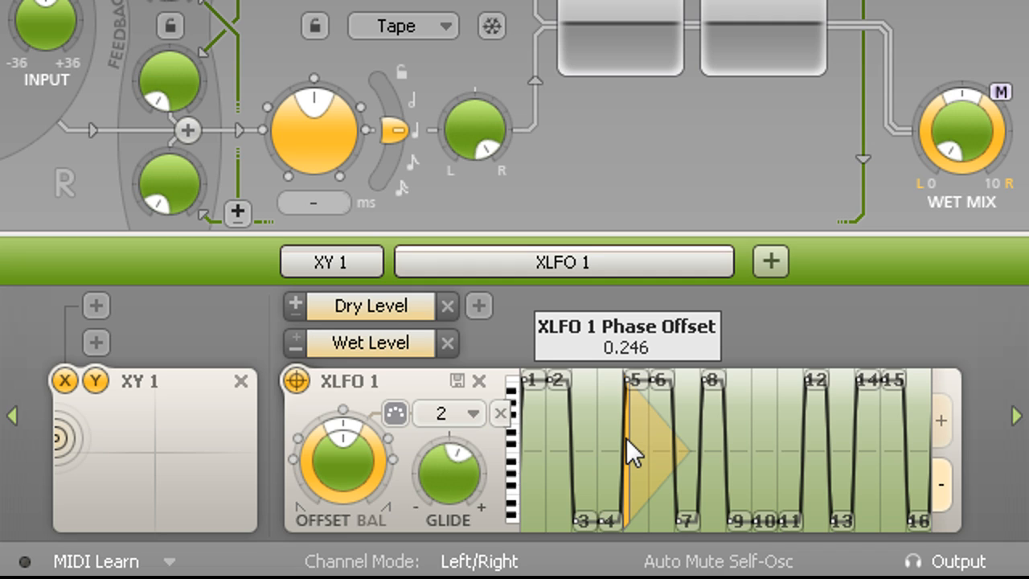
double_click(626, 438)
type("0.2")
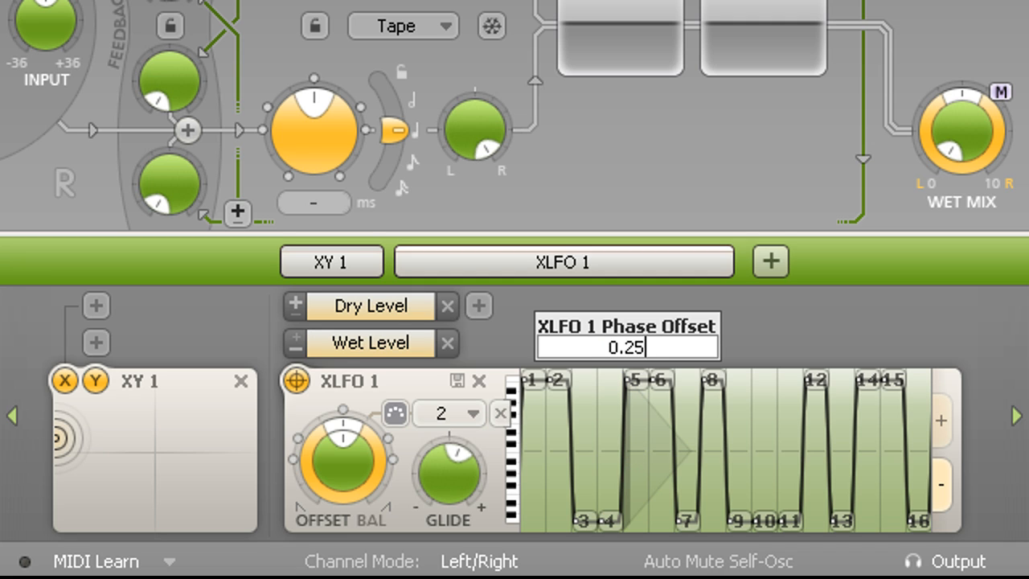
type("5")
key("Return")
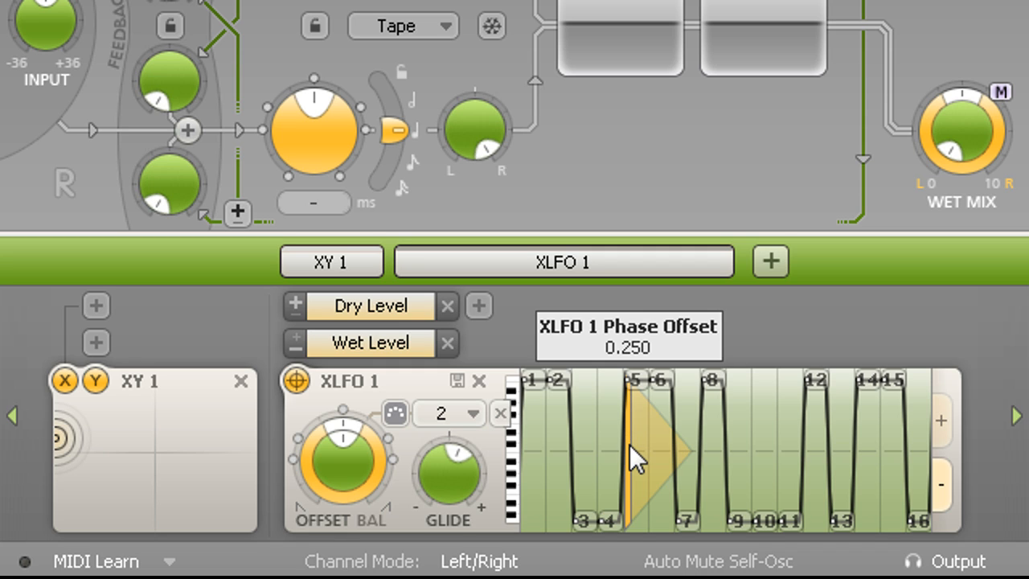
double_click(629, 446)
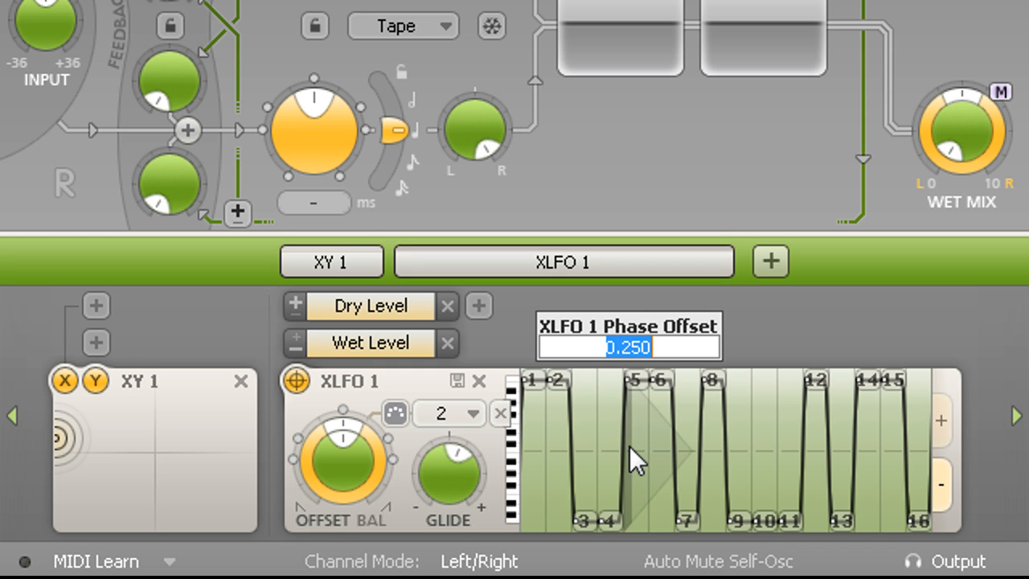
type("0")
key("Return")
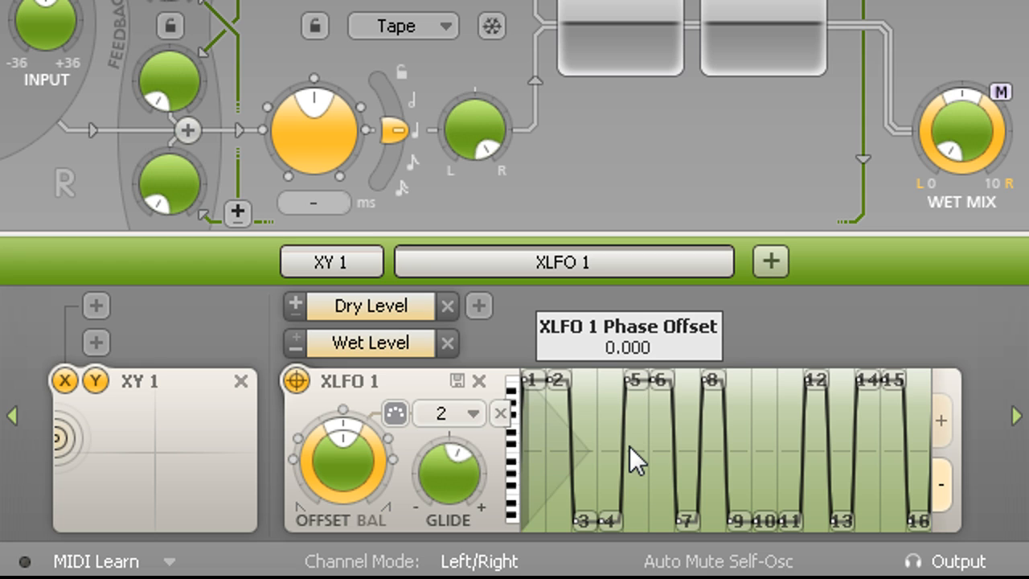
- Add a second XLFO, load a rising four-step preset into it, and sync it to 4
left_click(771, 258)
left_click(846, 338)
left_click(736, 381)
left_click(908, 149)
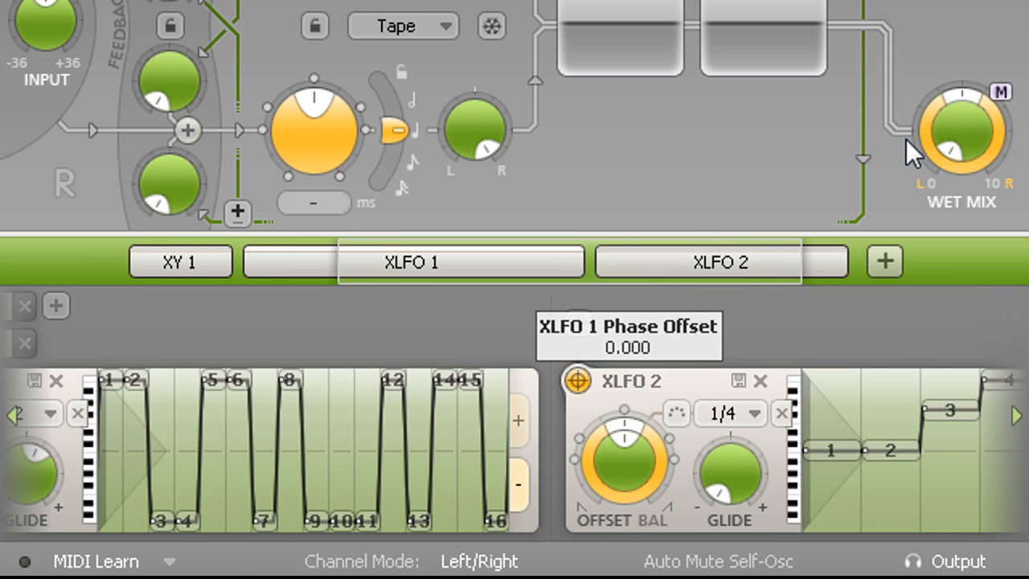
left_click(828, 263)
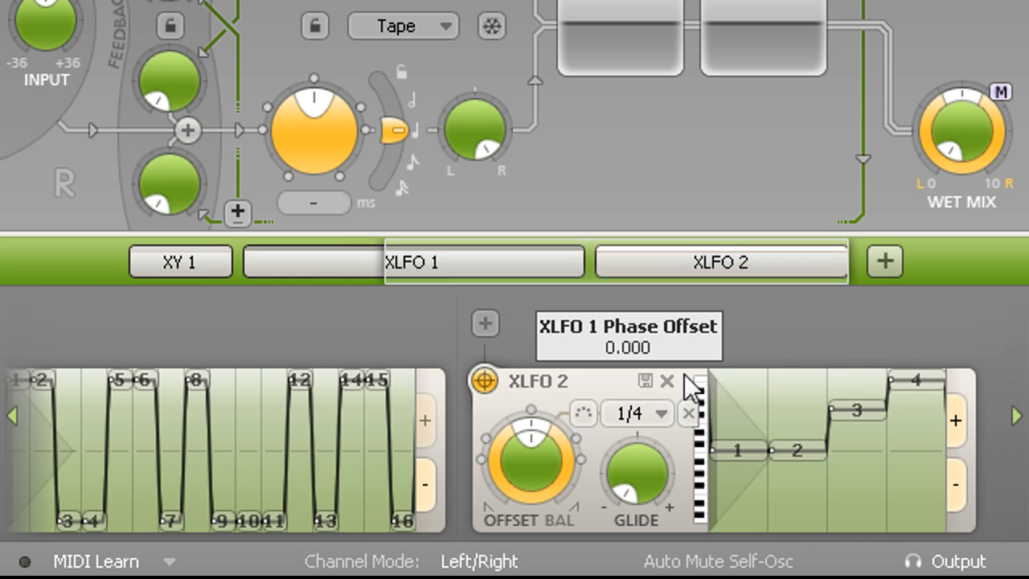
left_click(647, 412)
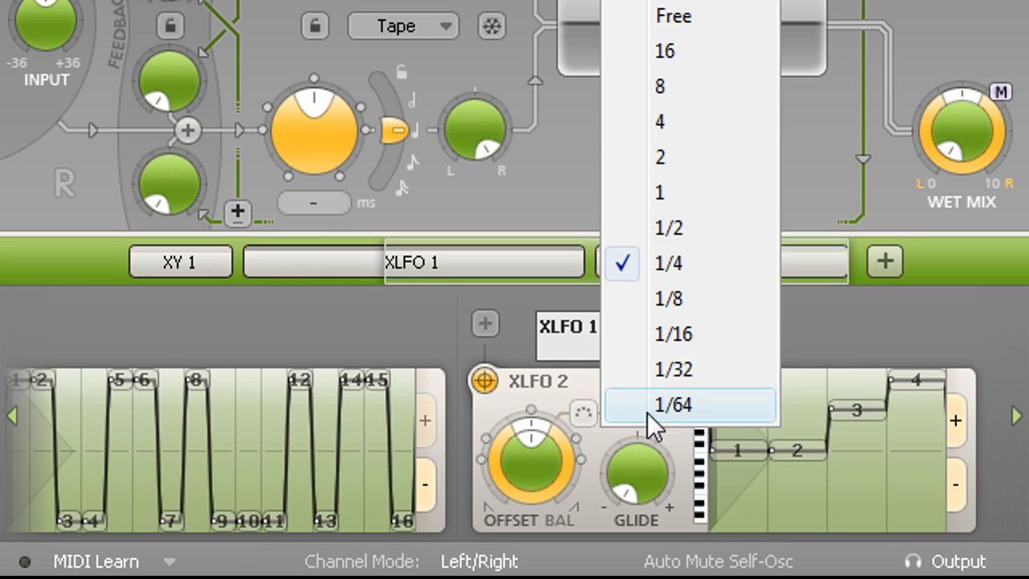
left_click(716, 120)
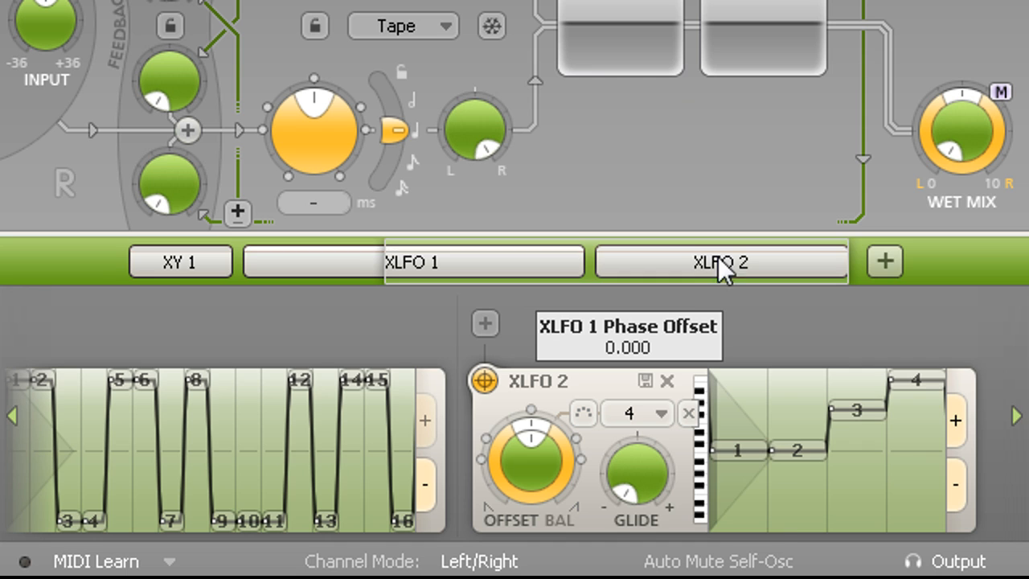
- Set the value of step 2 in XLFO 2 to 0.25
left_click(749, 453)
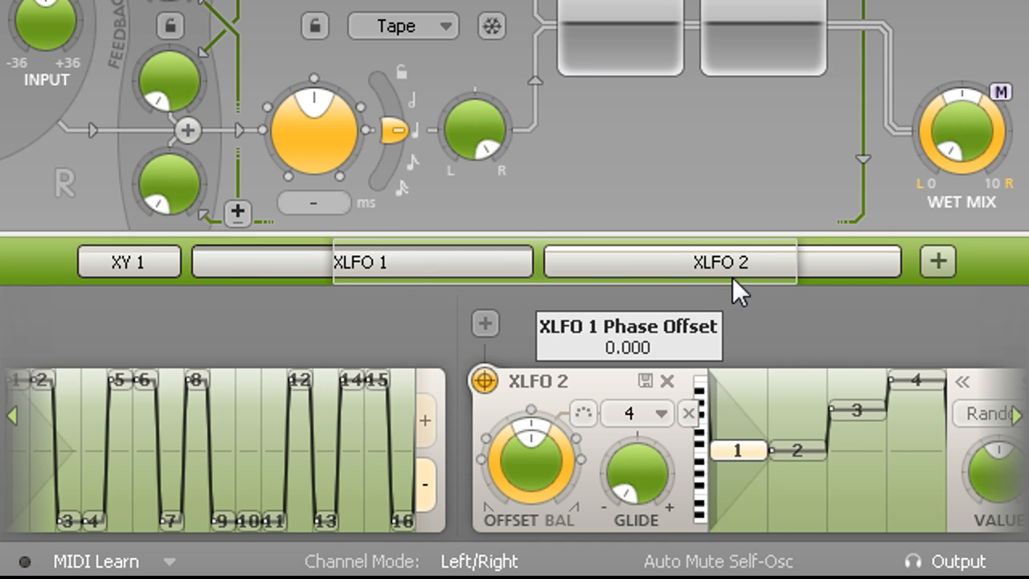
left_click(838, 261)
left_click(587, 450)
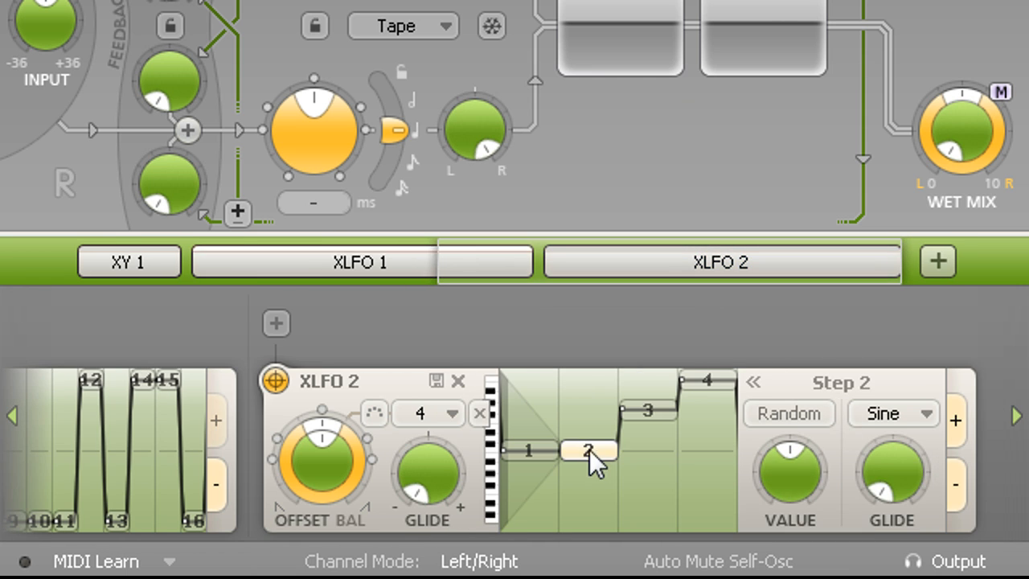
double_click(784, 482)
type("0.25")
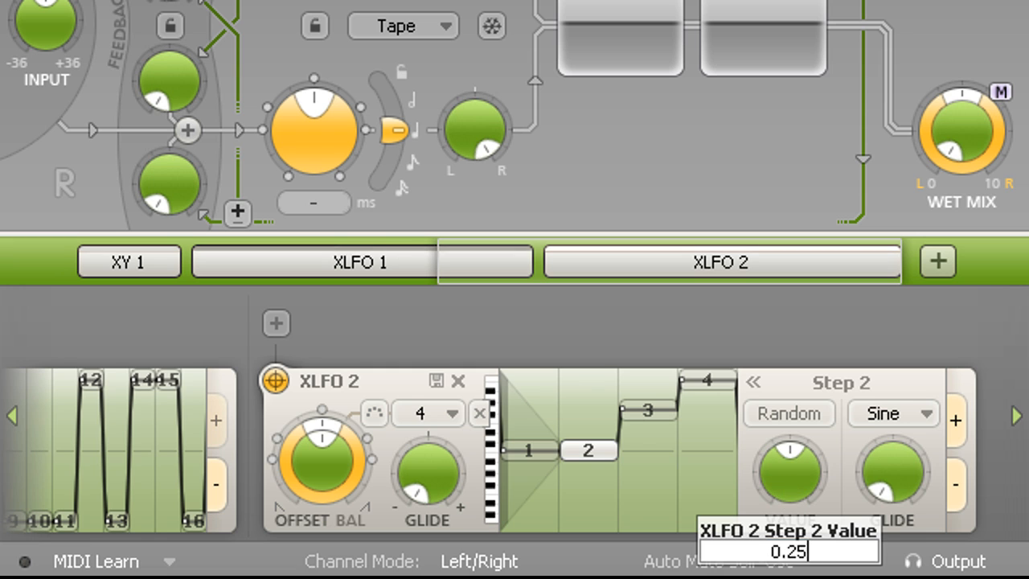
key("Return")
- Set XLFO 2's step 3 value to 0.5 and its step 4 value to 0.75
left_click(656, 413)
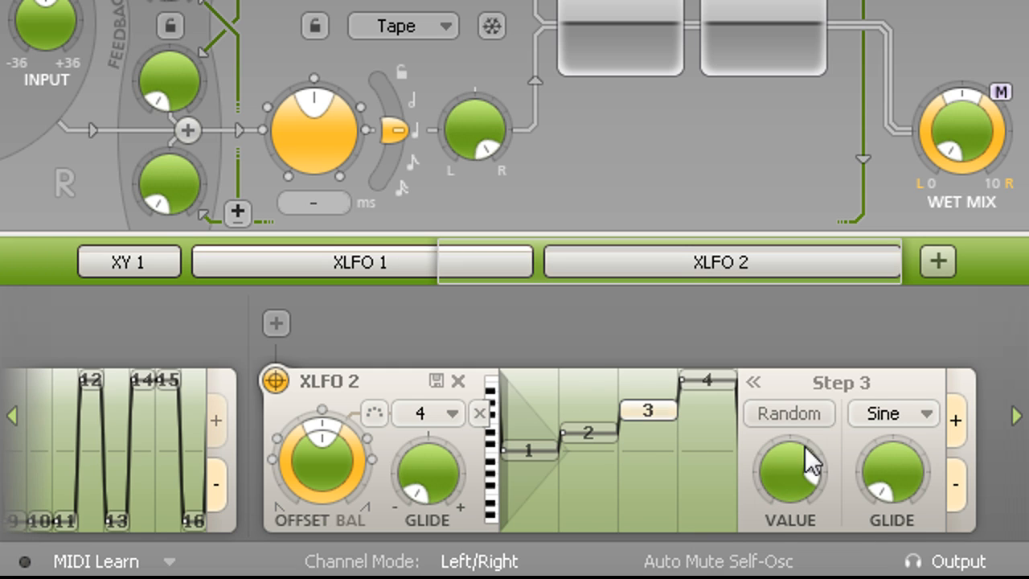
double_click(786, 473)
type("0.5")
key("Return")
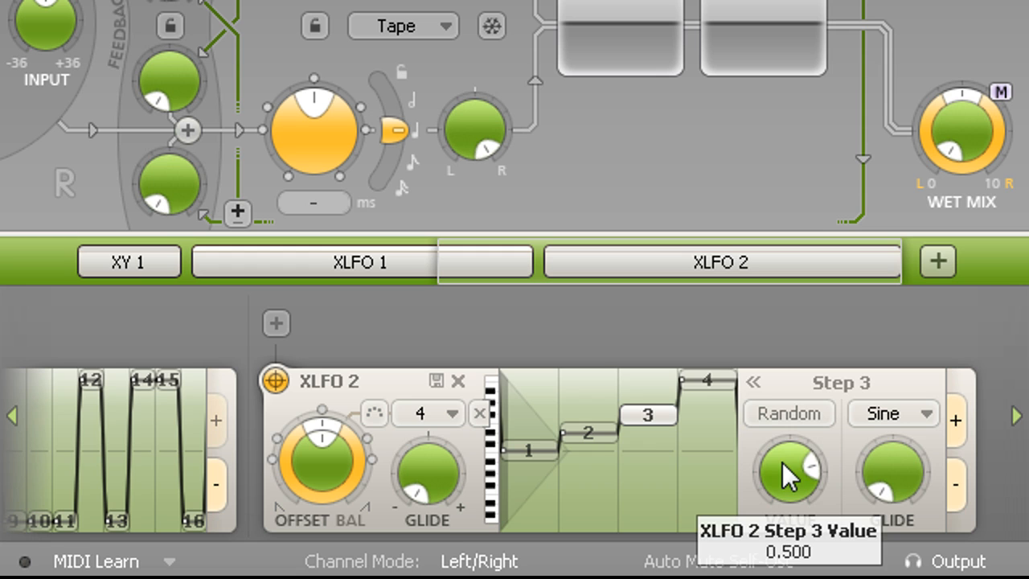
left_click(723, 383)
double_click(795, 474)
type("0.75")
key("Return")
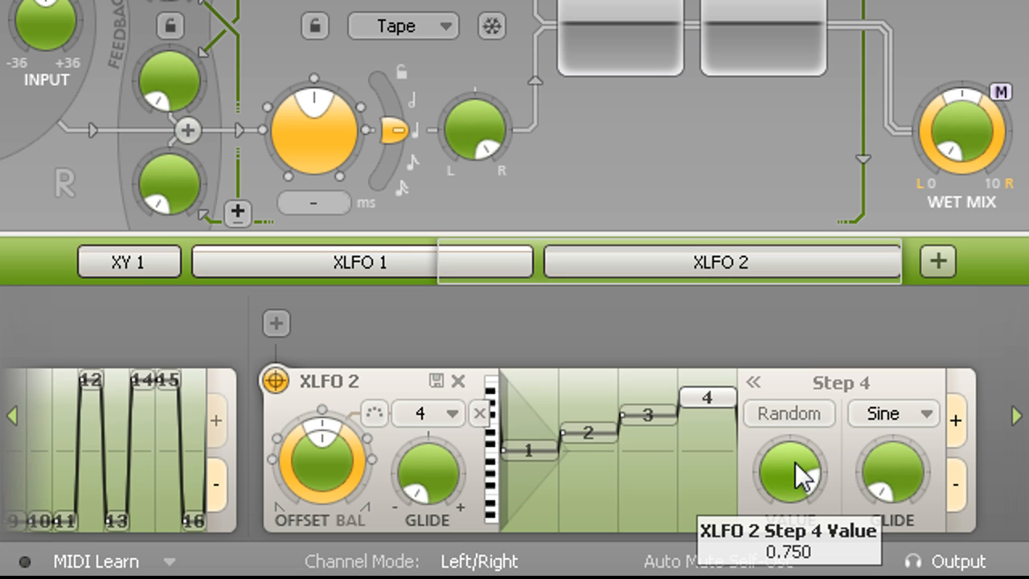
- Assign XLFO 2 to modulate XLFO 1's phase offset and raise the connection level to maximum
left_click_drag(275, 380, 126, 441)
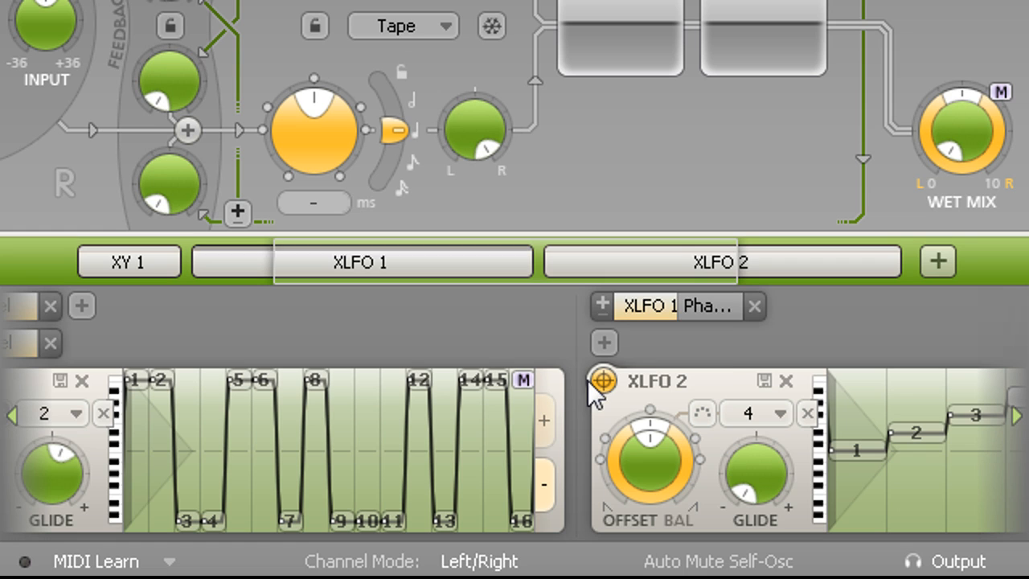
left_click_drag(666, 301, 857, 298)
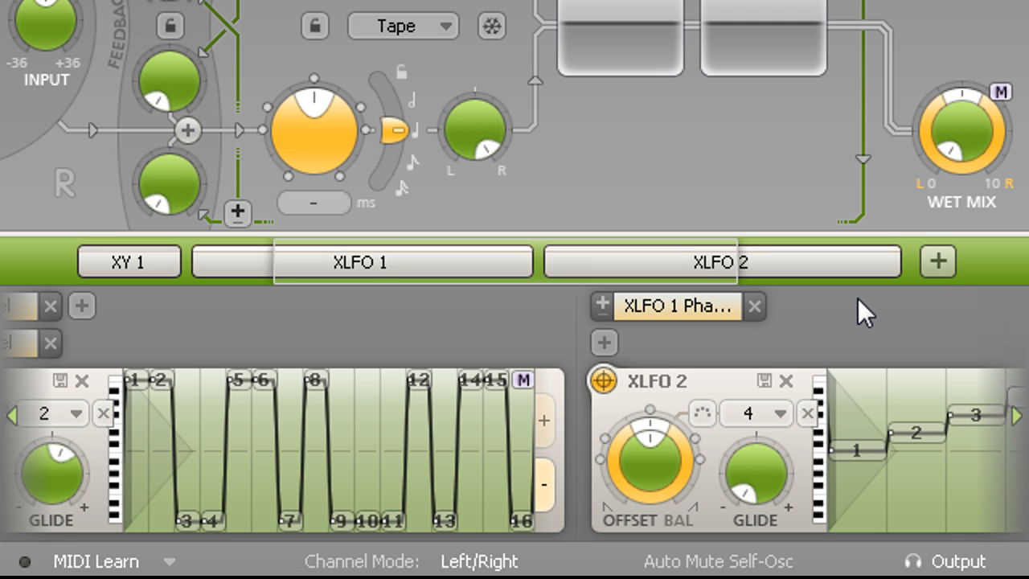
- Add a third XLFO, load a single-step preset into it, and sync it to 1
left_click(938, 261)
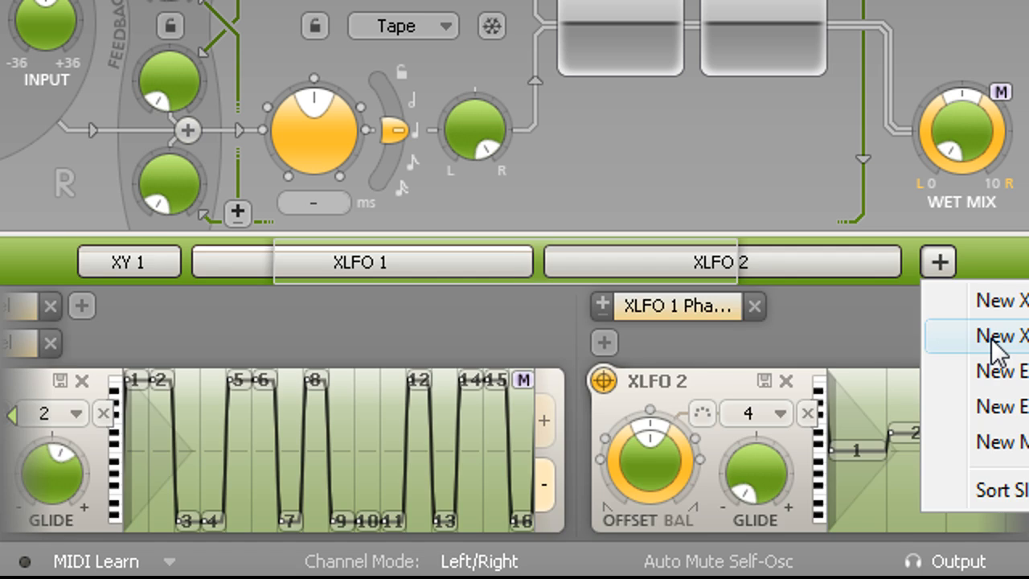
left_click(988, 336)
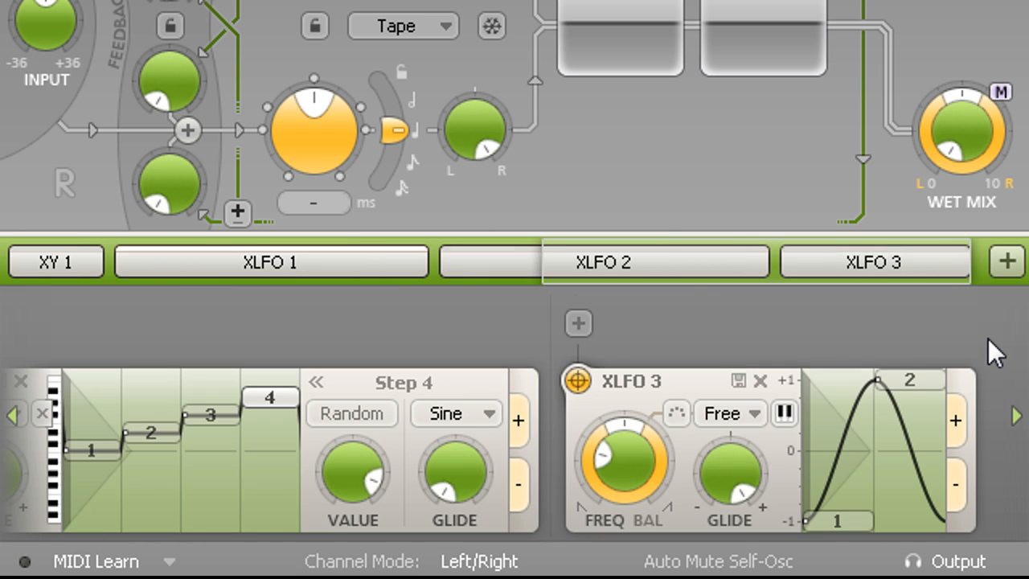
left_click(737, 380)
left_click(866, 454)
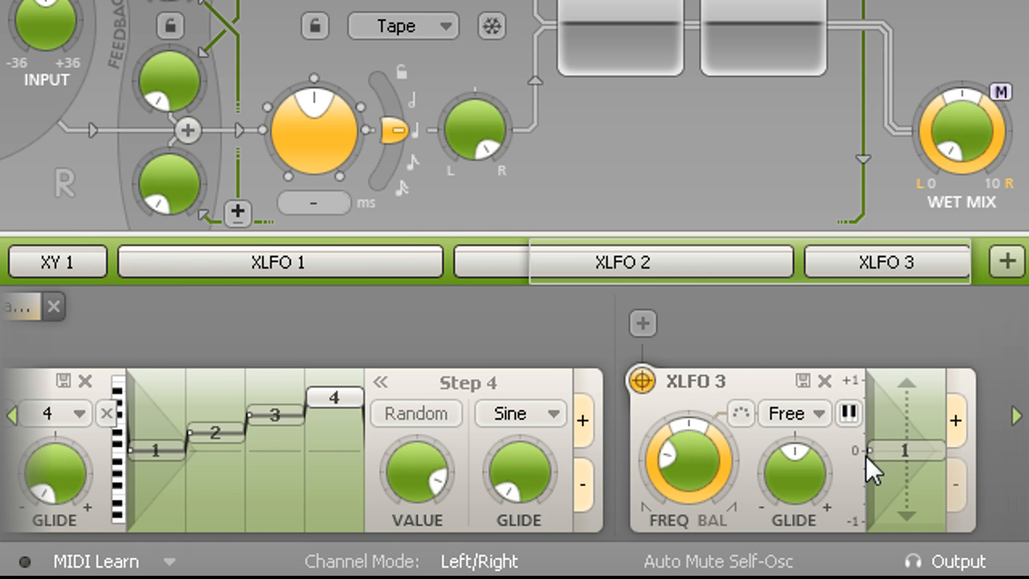
left_click(804, 412)
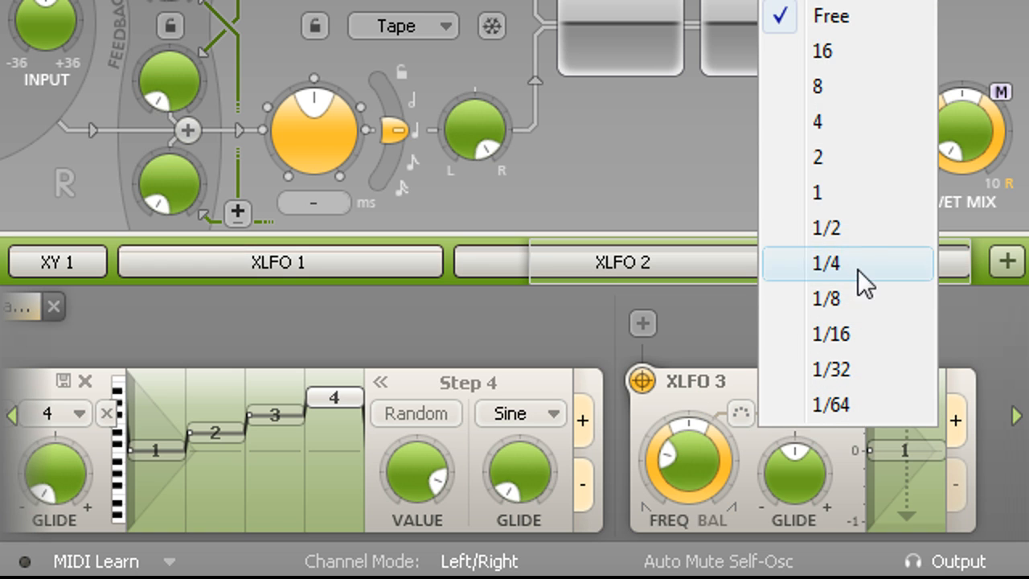
left_click(849, 198)
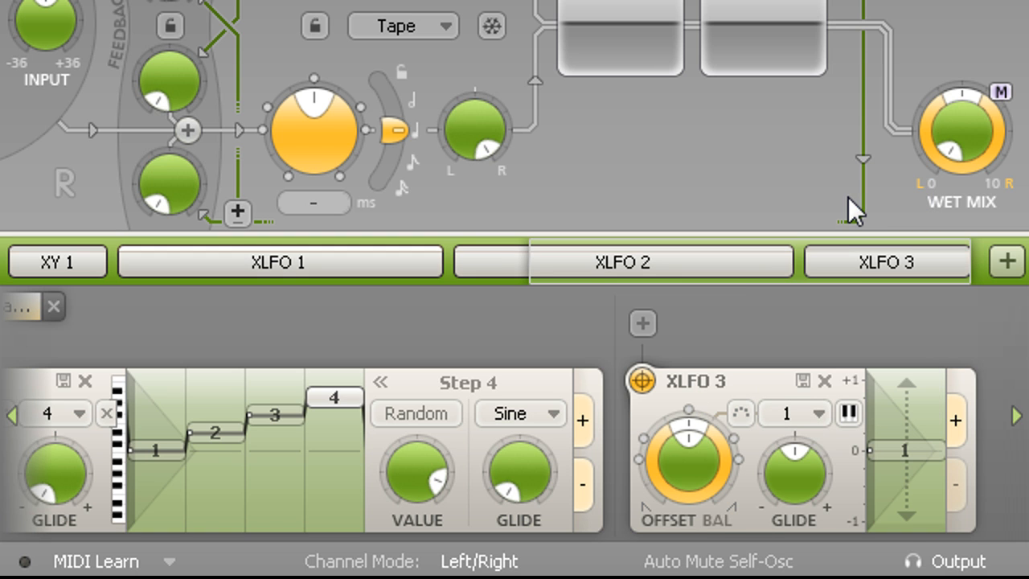
- Assign XLFO 3 to XLFO 2's phase offset at maximum level, and sync XLFO 3 to 1/2
left_click_drag(645, 374, 134, 451)
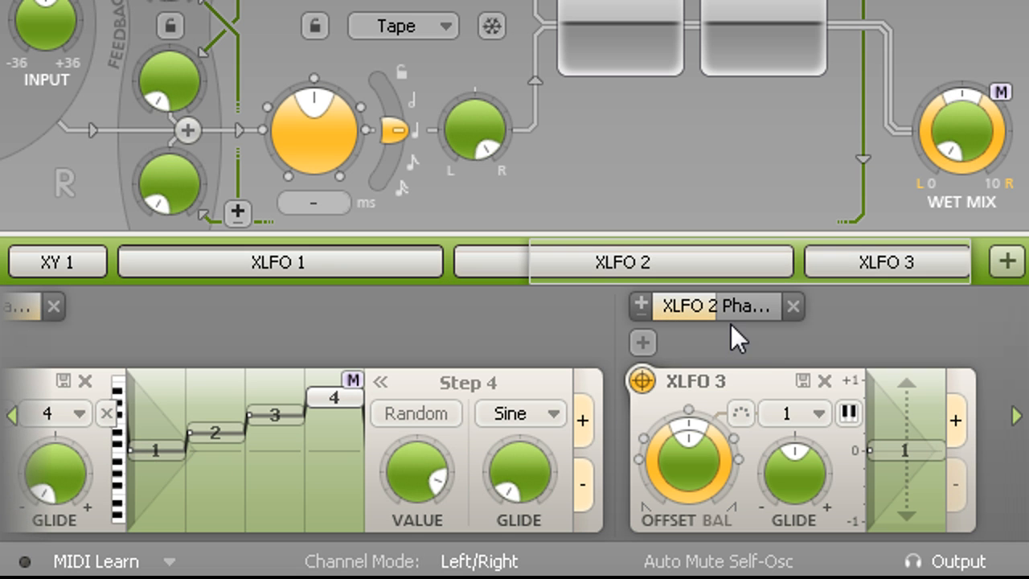
left_click_drag(700, 303, 879, 322)
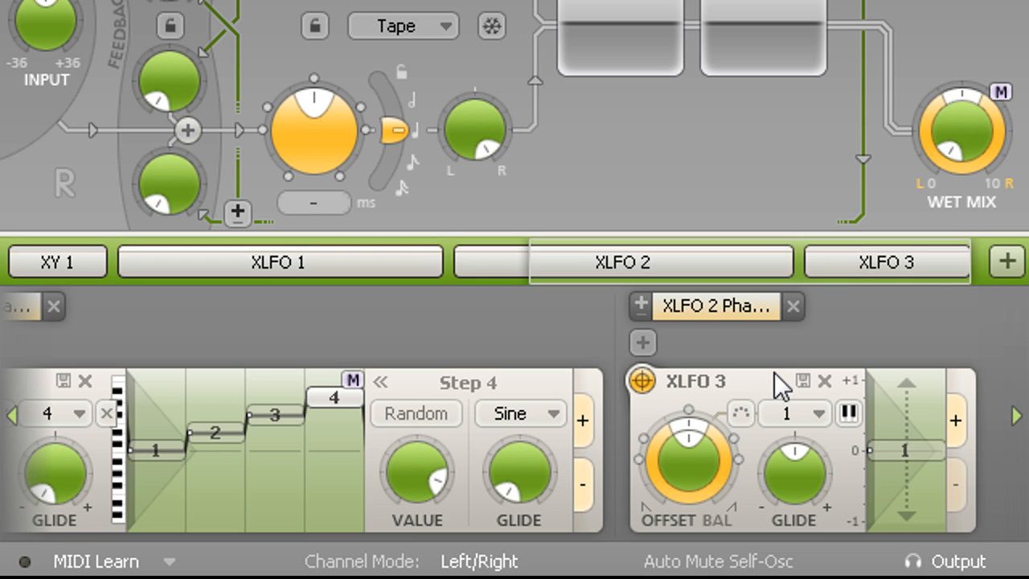
left_click(810, 415)
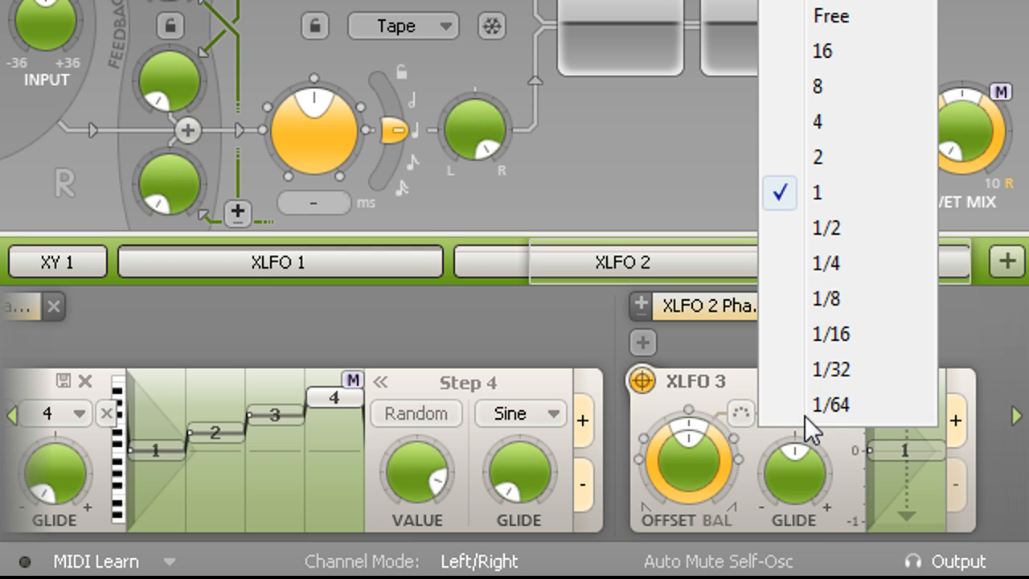
left_click(866, 227)
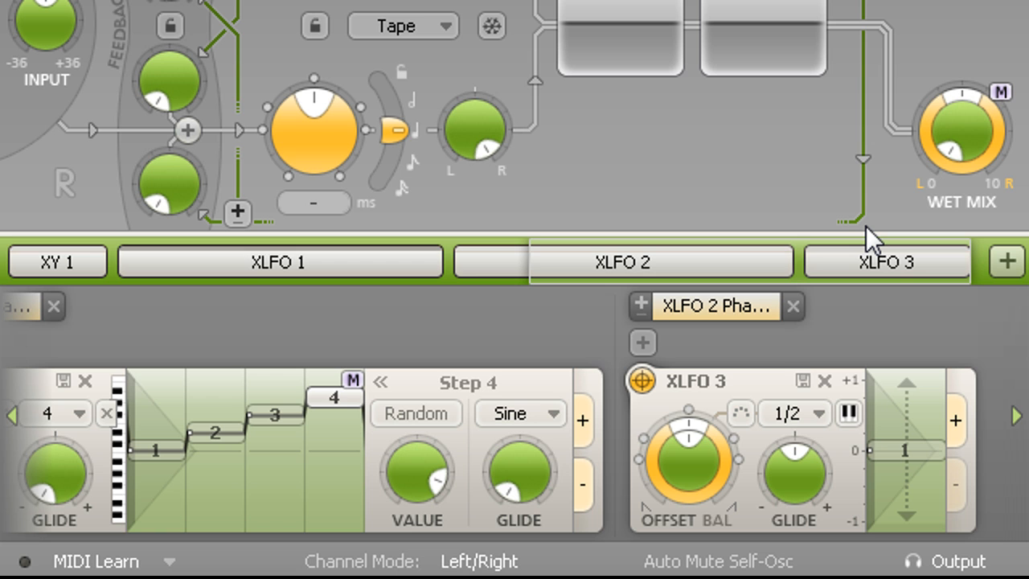
- Connect XY 1's X axis to the levels of XLFO 1's Dry Level and Wet Level slots, with both connections at maximum
left_click(73, 264)
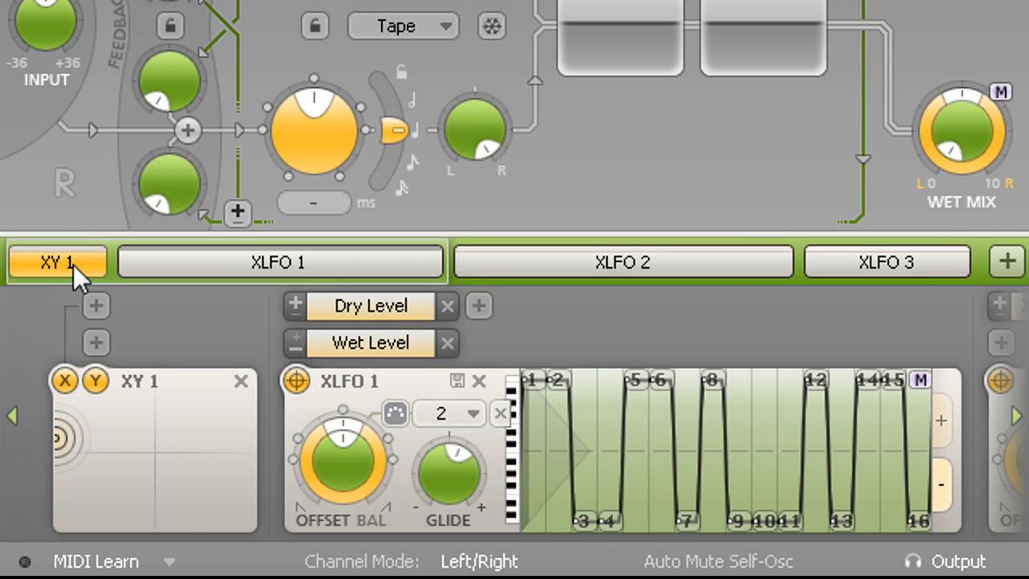
left_click(63, 382)
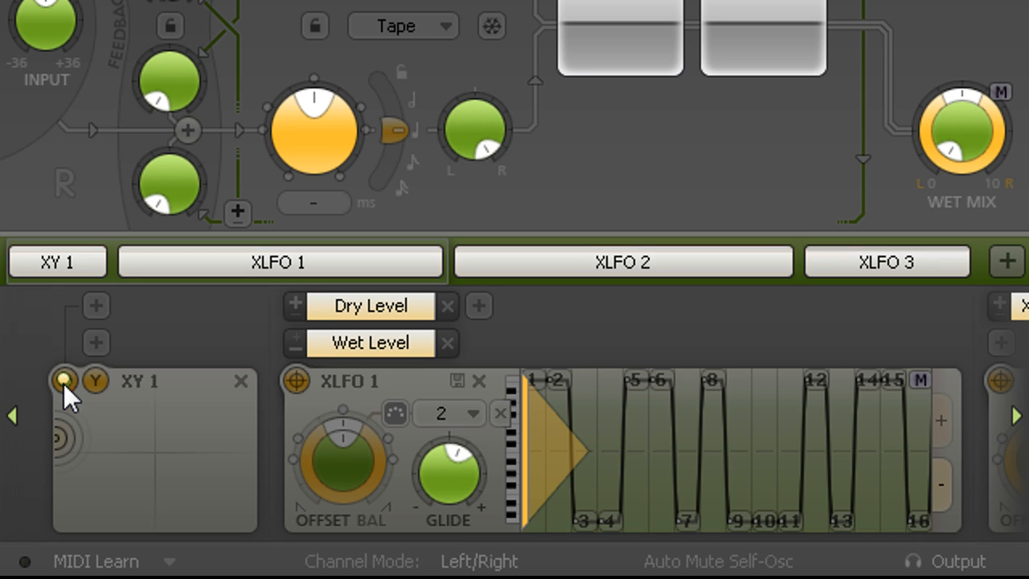
left_click(390, 311)
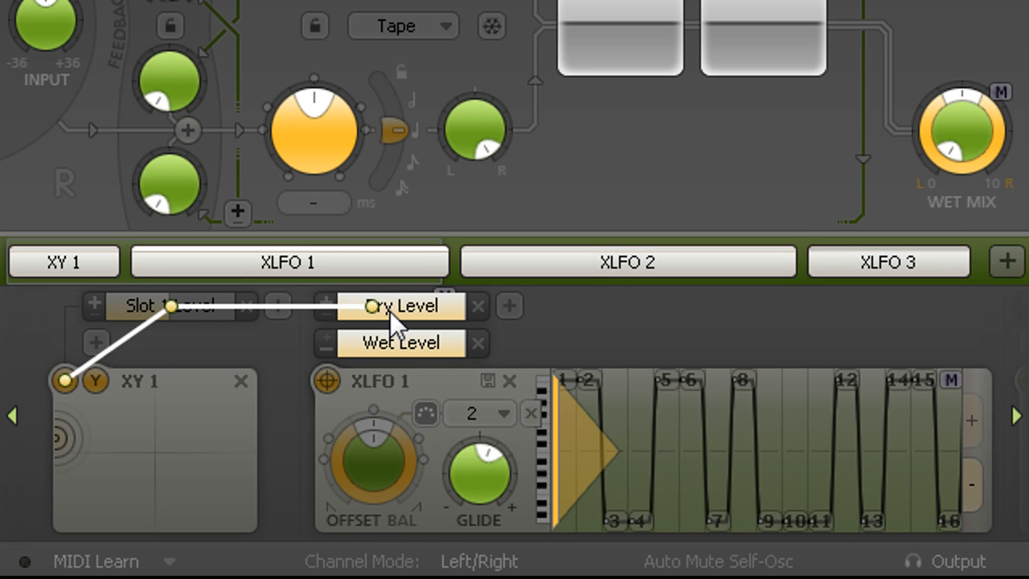
left_click(65, 381)
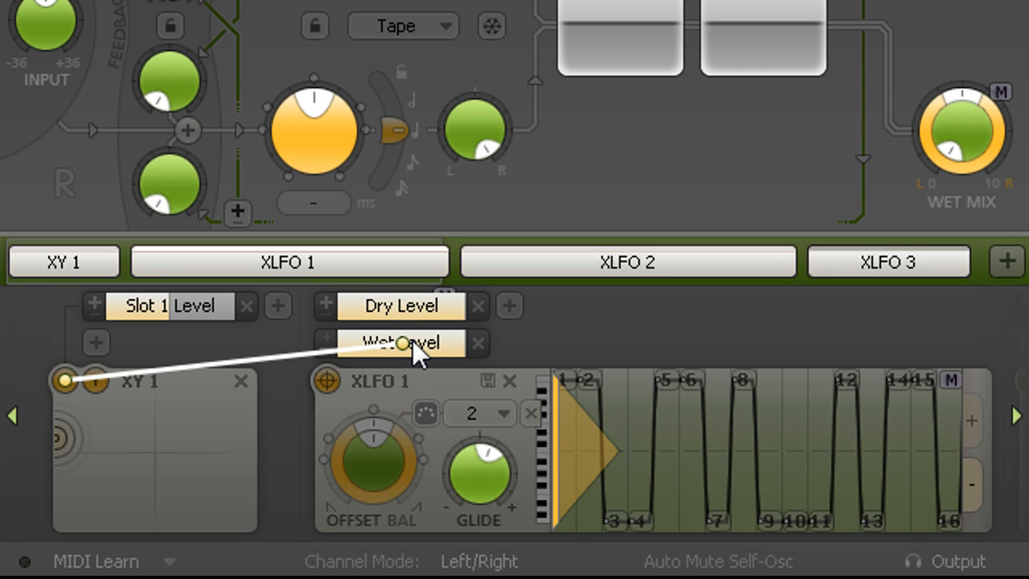
left_click(412, 342)
left_click_drag(370, 309, 558, 295)
left_click_drag(140, 316, 396, 296)
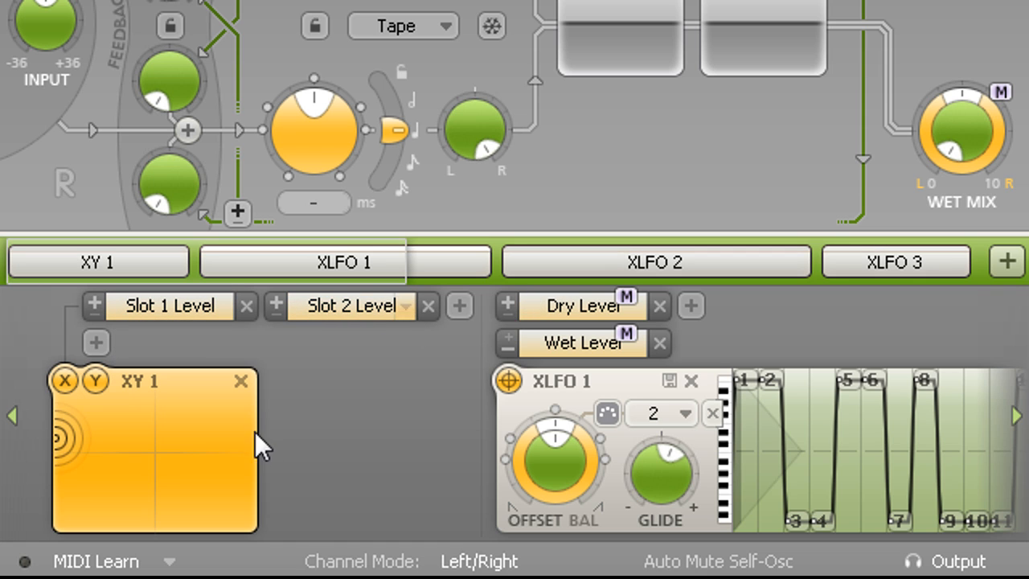
- Sweep XY 1's X axis from minimum to maximum and back, and leave it at maximum
left_click_drag(59, 433, 270, 429)
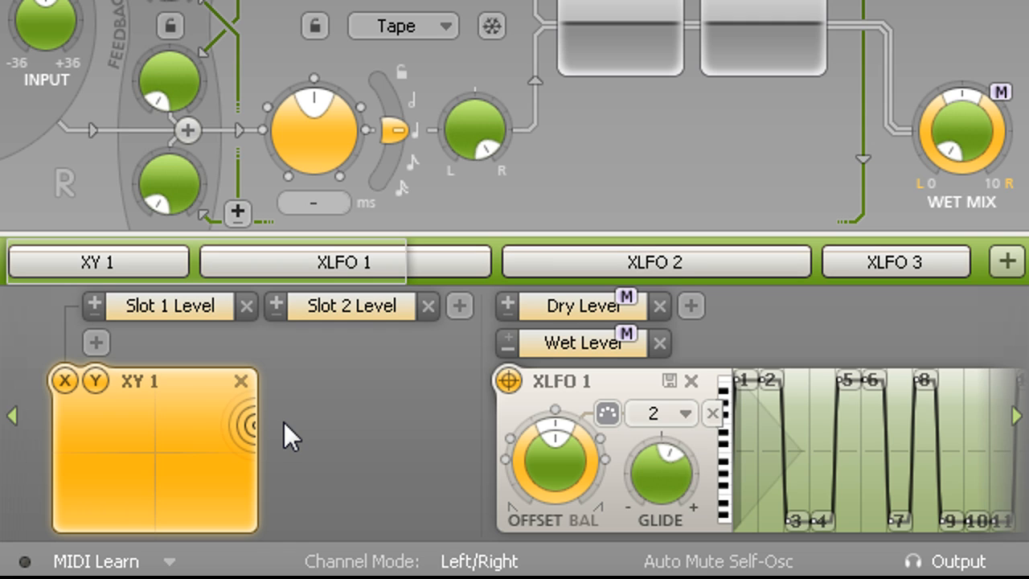
left_click_drag(284, 422, 65, 431)
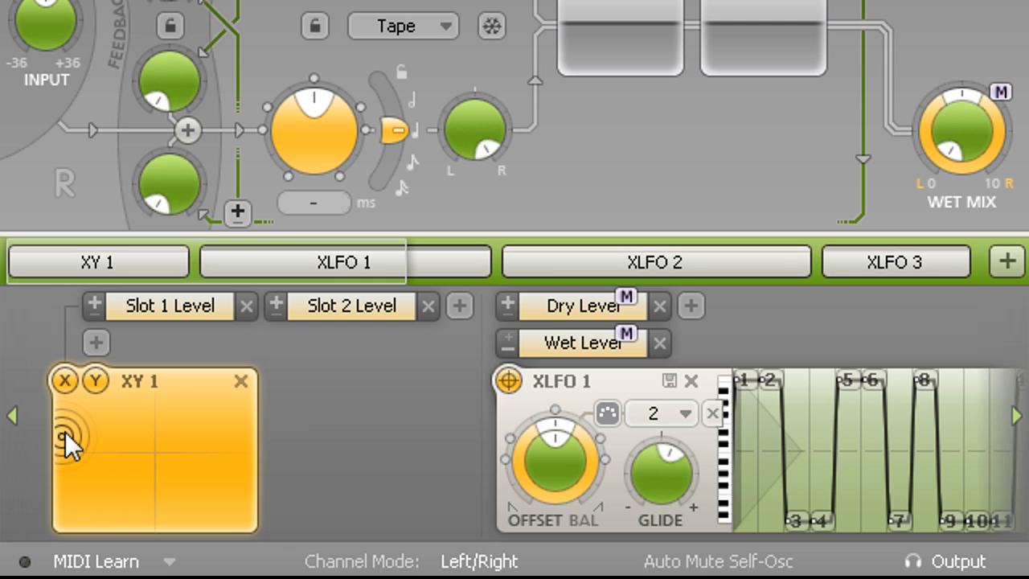
left_click_drag(65, 431, 266, 422)
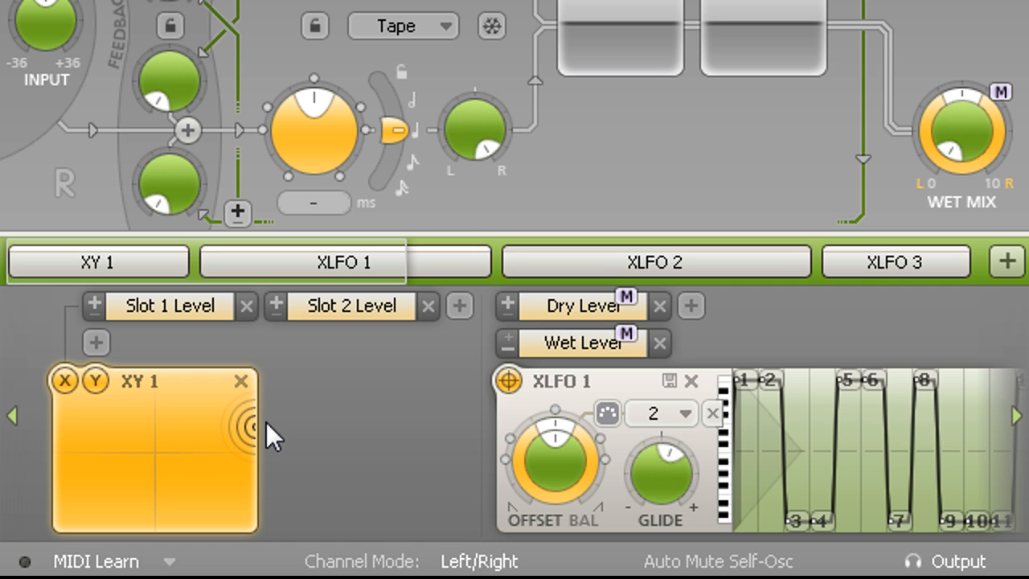
- Move XY 1's X axis to minimum, then lower Filter 1's frequency and raise its peak to form a resonant low-pass
left_click_drag(266, 422, 48, 459)
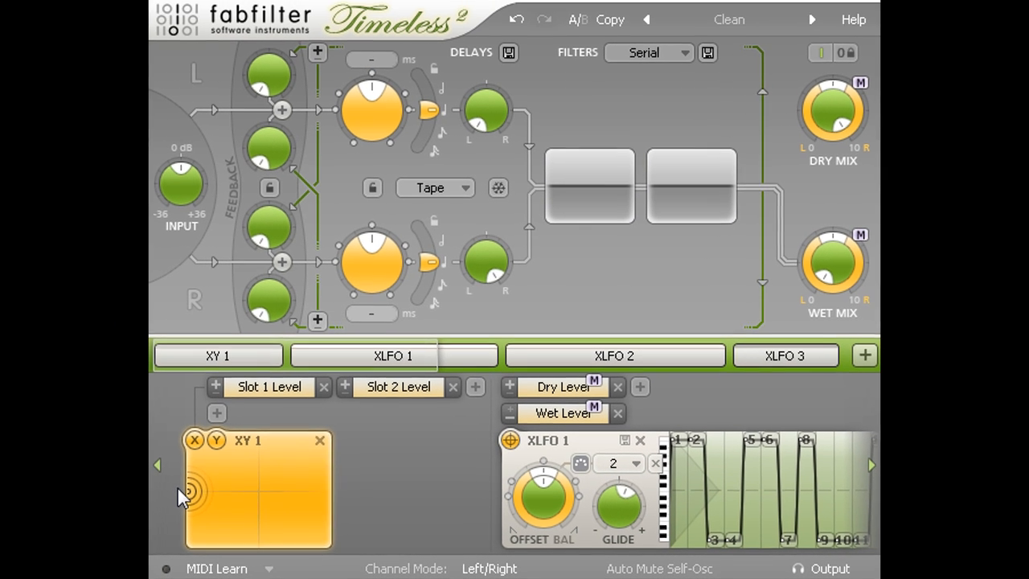
left_click(584, 214)
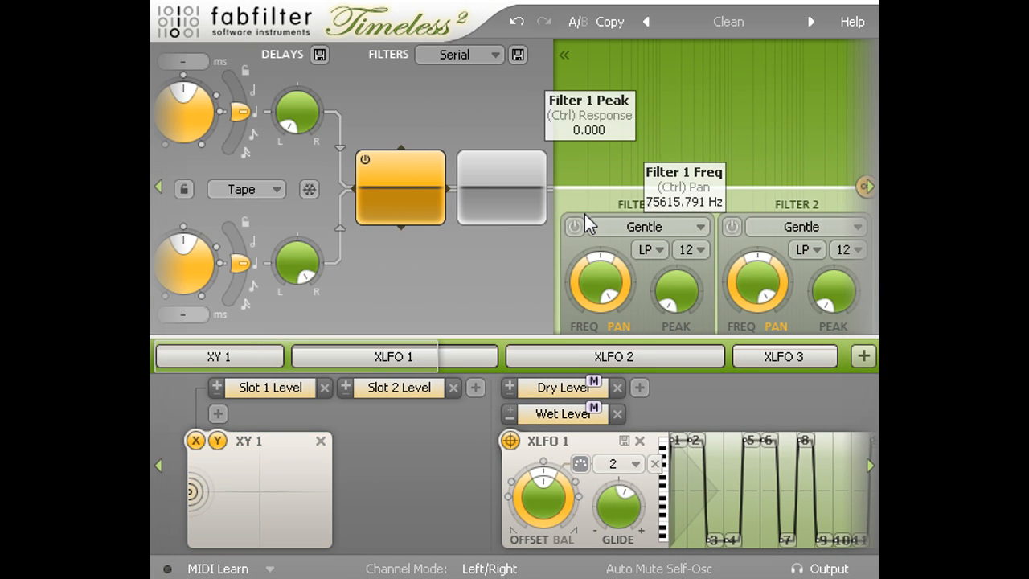
left_click_drag(600, 286, 595, 364)
left_click_drag(697, 295, 679, 148)
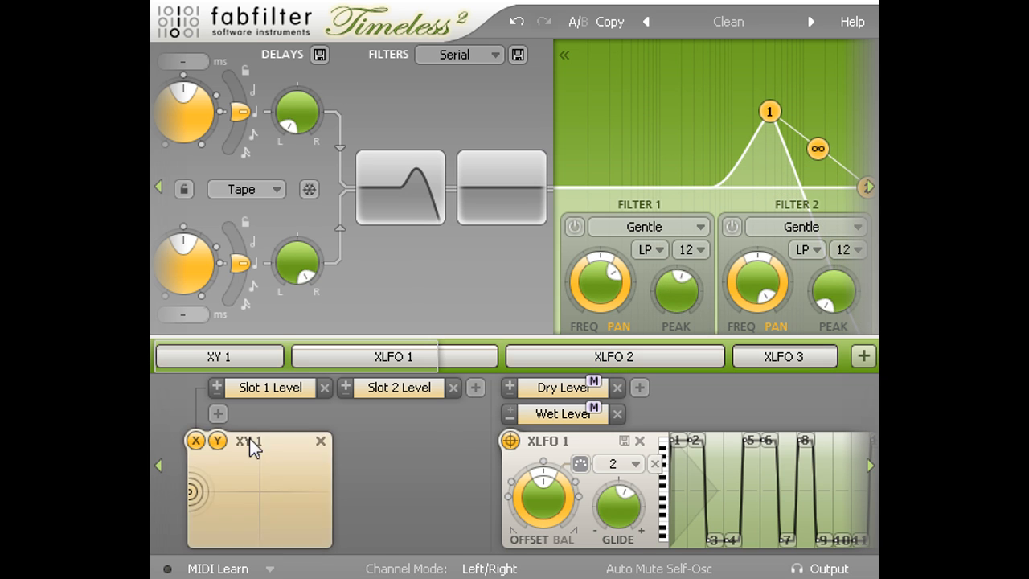
- Assign XY 1's Y axis to Filter 1 Freq at a partial positive level, and move both axes around, ending near maximum X and Y
left_click_drag(218, 441, 603, 283)
mouse_move(309, 413)
left_mouse_down()
mouse_move(326, 405)
mouse_move(311, 408)
left_mouse_up()
left_click_drag(209, 482, 332, 442)
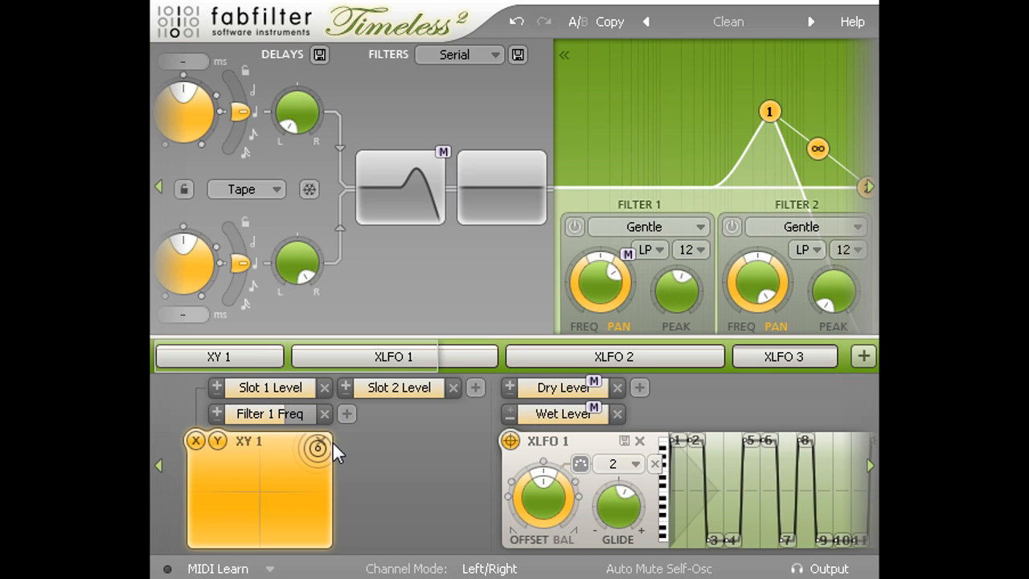
left_click_drag(318, 540, 325, 471)
left_click_drag(219, 481, 198, 478)
left_click(306, 452)
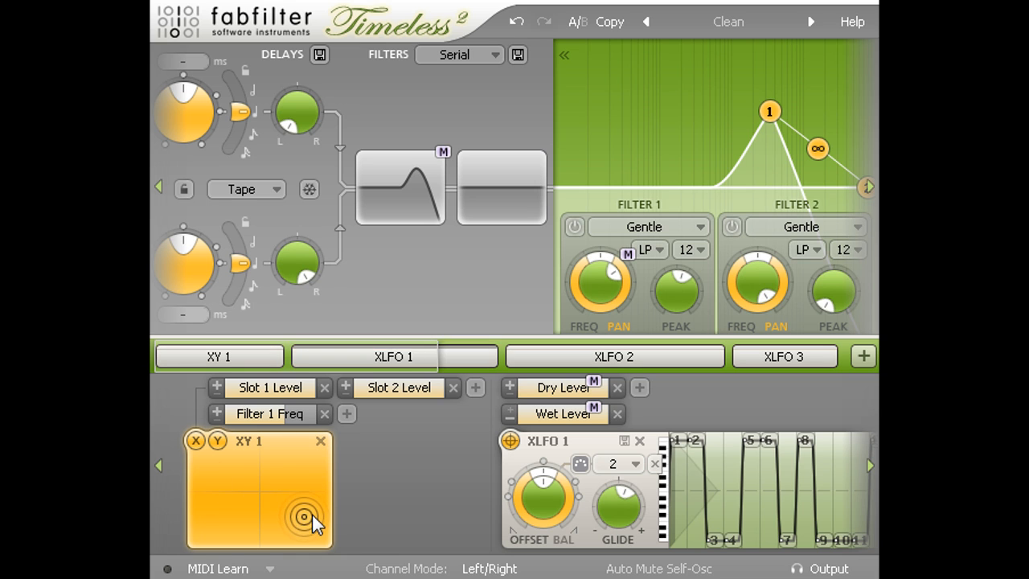
left_click_drag(296, 486, 381, 413)
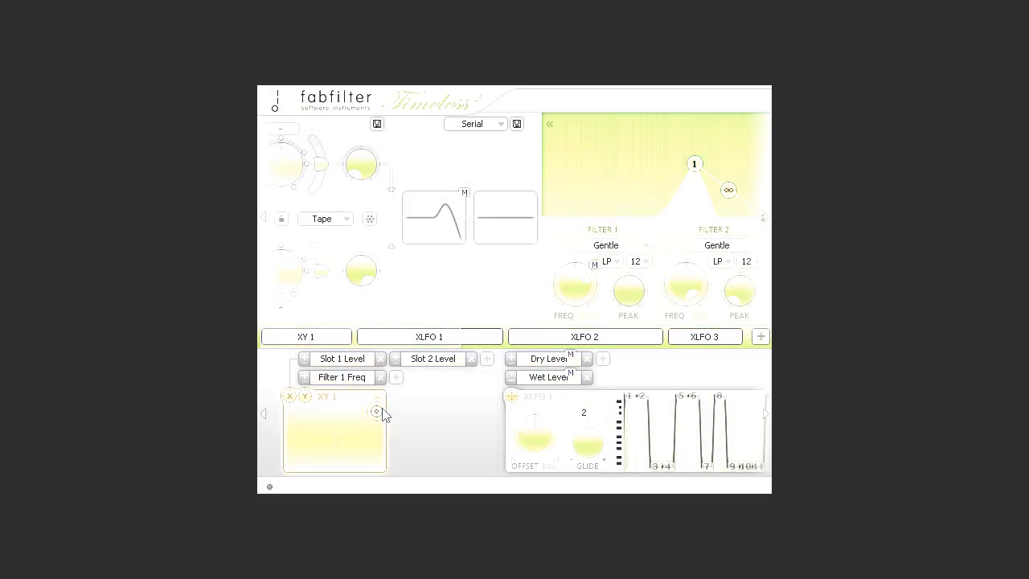